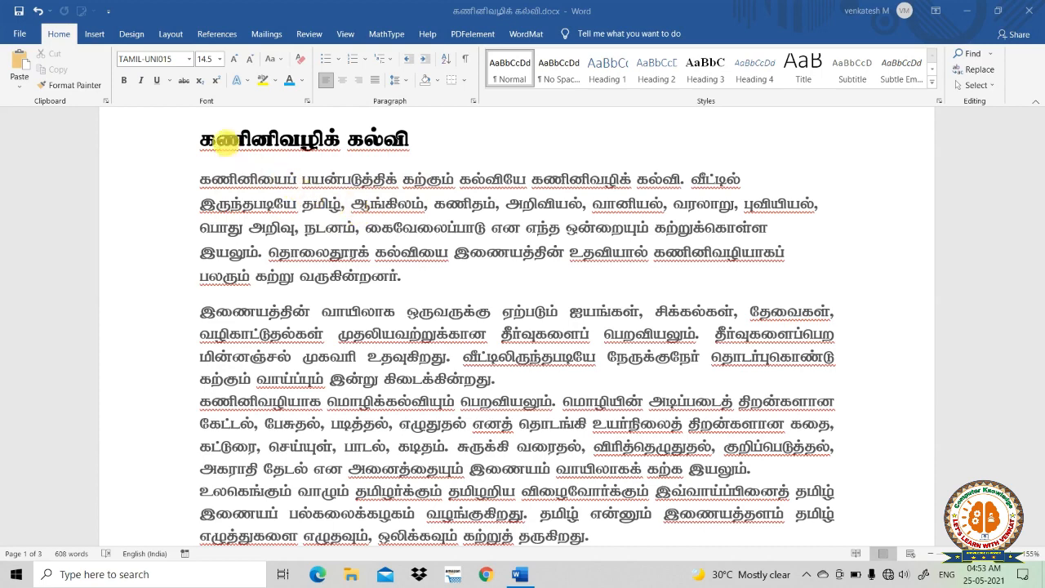
Look through the document's Tamil and English text for words underlined as proofing errors
scroll(392, 310, "down", 5)
scroll(392, 310, "down", 14)
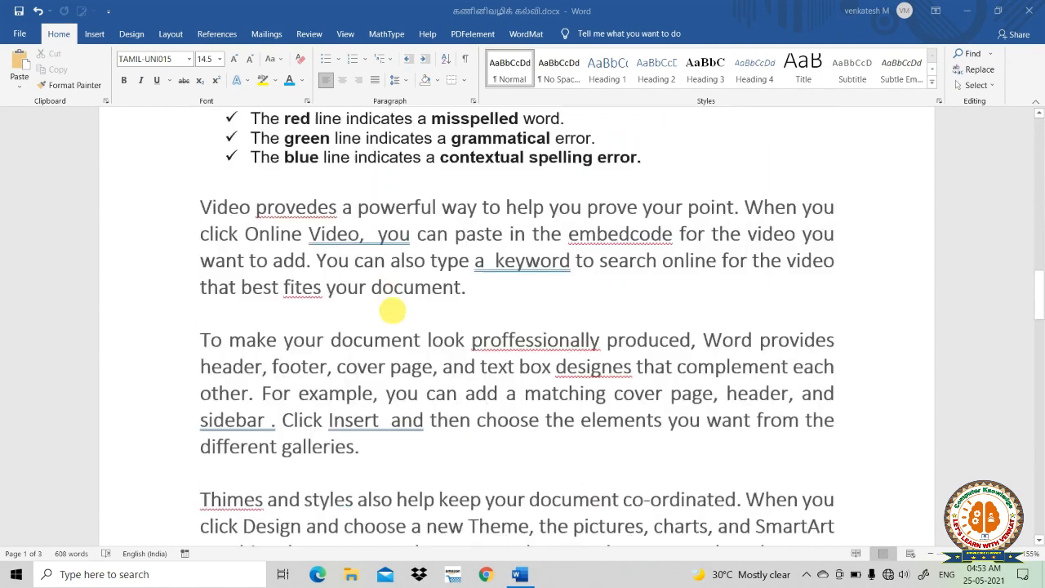
scroll(393, 289, "up", 11)
scroll(393, 288, "up", 8)
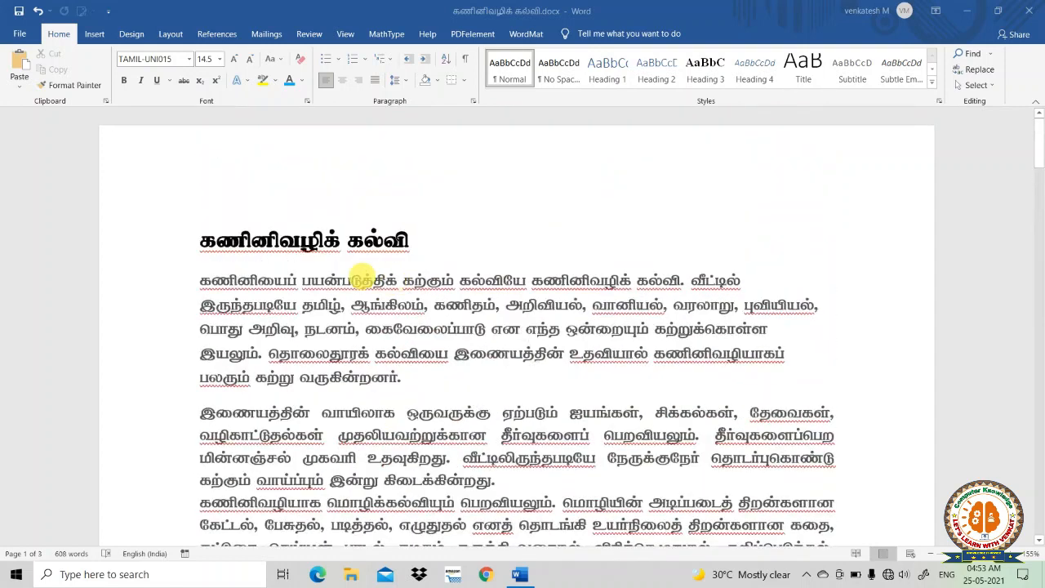
scroll(326, 254, "down", 1)
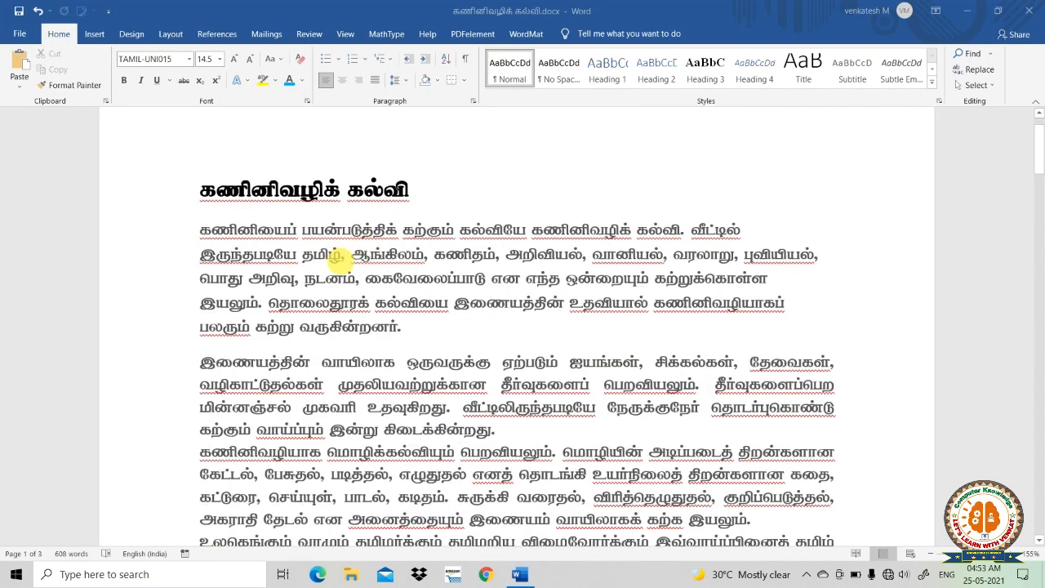
scroll(353, 251, "down", 20)
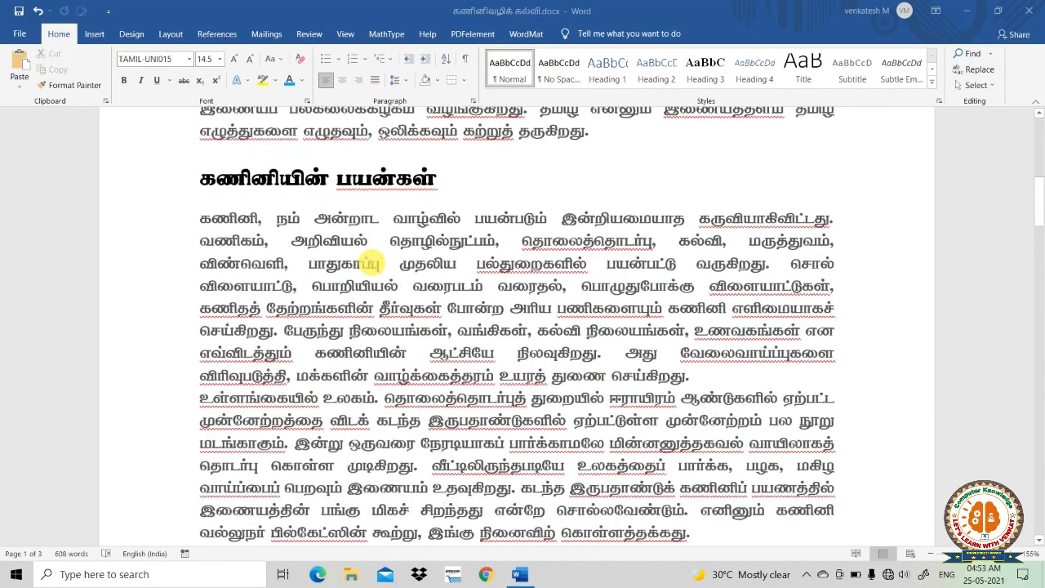
scroll(372, 258, "up", 1)
scroll(374, 258, "up", 2)
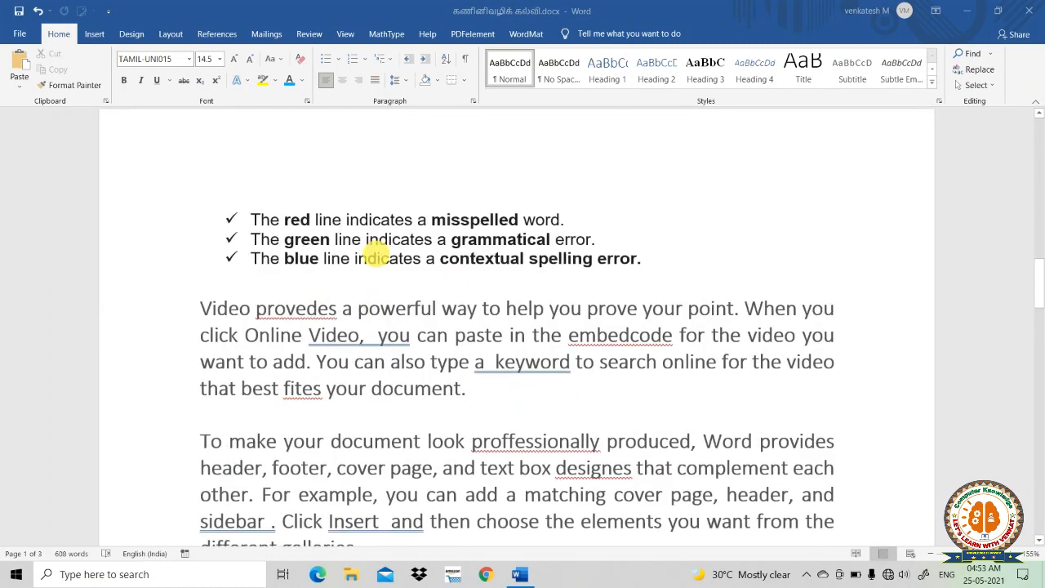
scroll(354, 261, "down", 1)
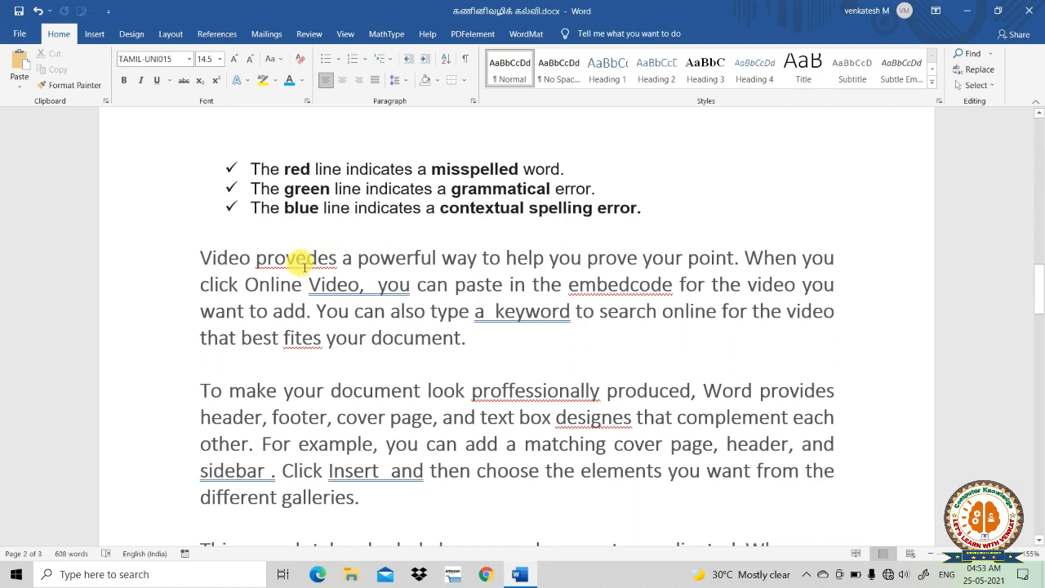
Examine the red- and blue-underlined errors in the first English paragraph against the list explaining the line colours
left_click(306, 260)
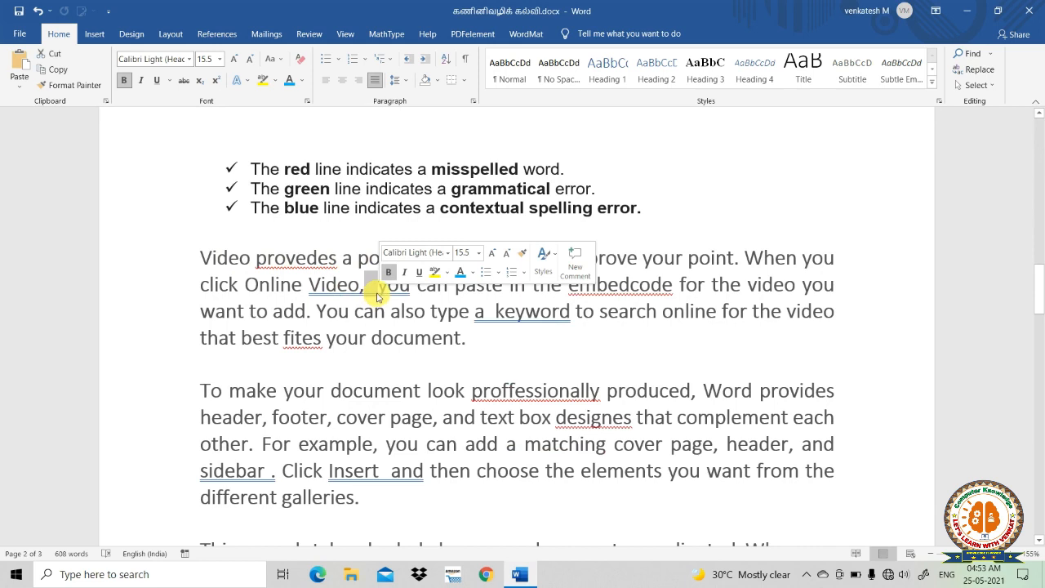
left_click(380, 297)
left_click_drag(440, 208, 637, 209)
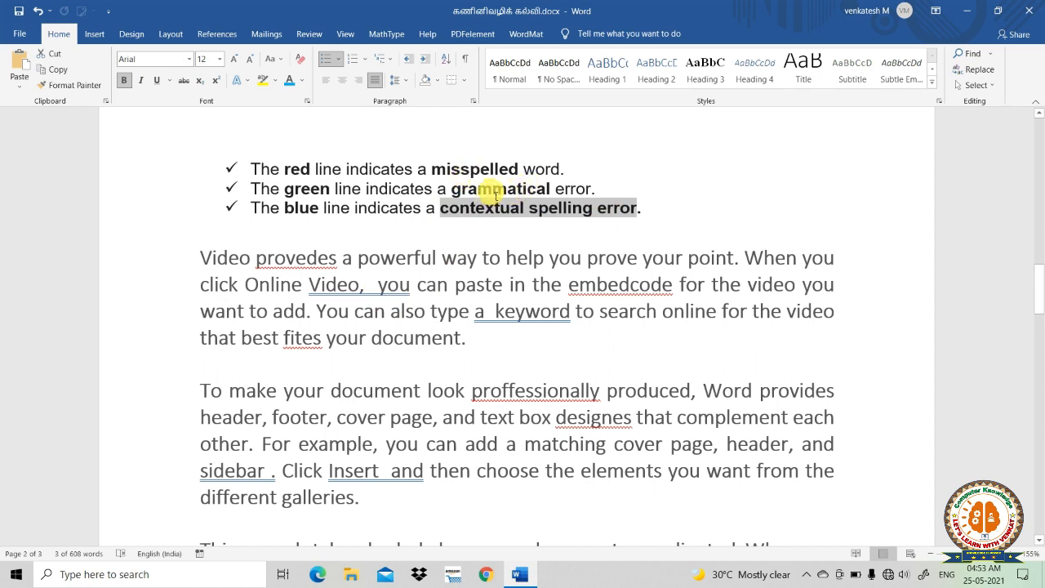
left_click(496, 195)
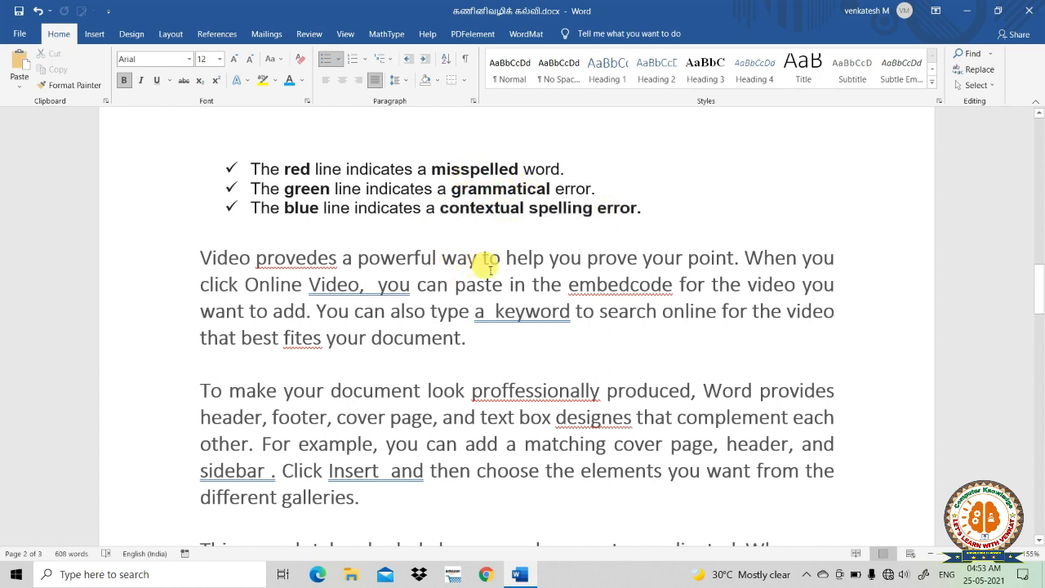
double_click(484, 318)
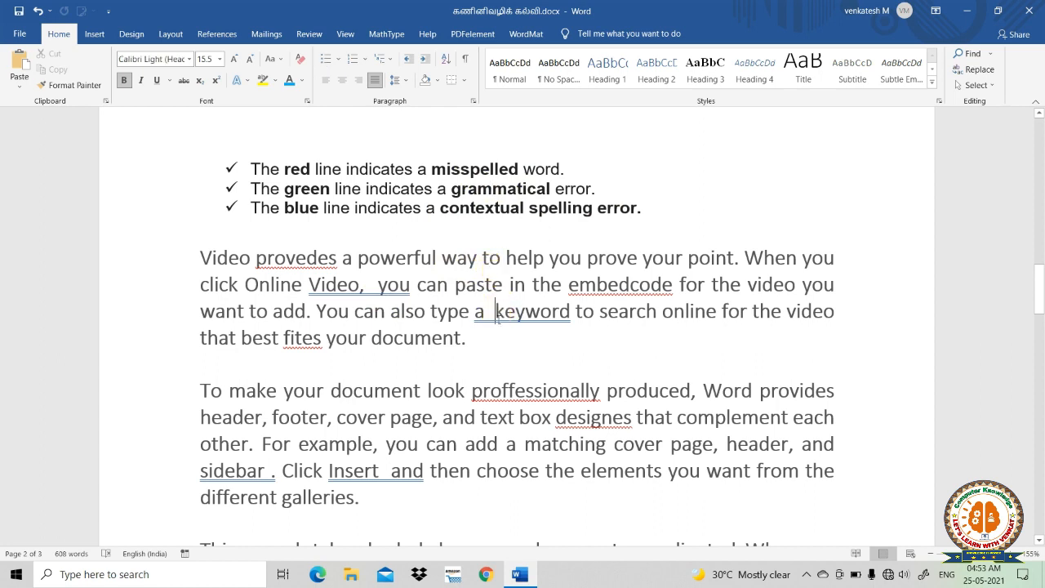
left_click(630, 286)
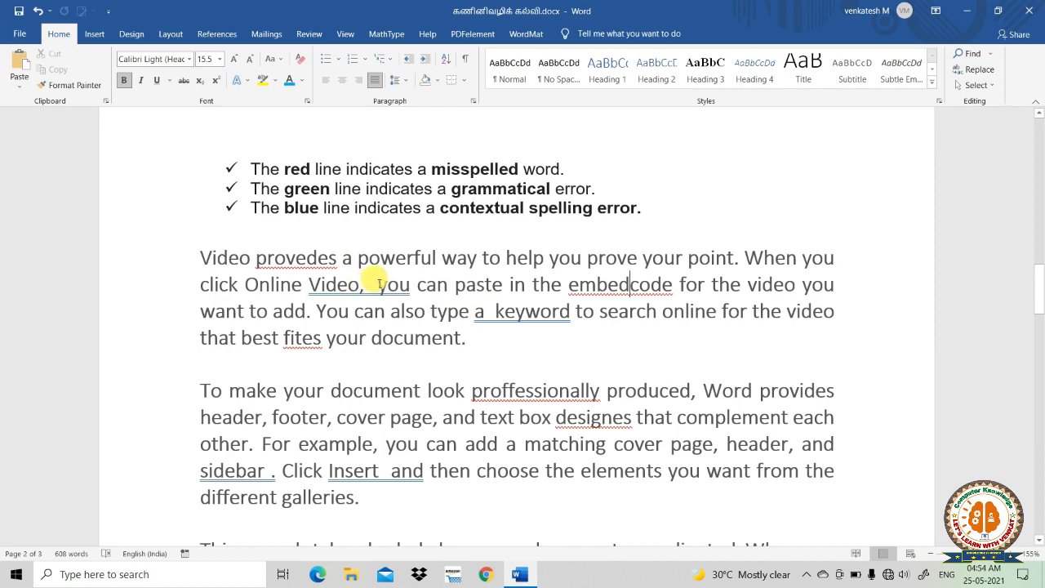
Run the Spelling & Grammar check on the first English paragraph, replacing "provedes" with "provides" and "embedcode" with "embed code"
scroll(395, 260, "up", 15)
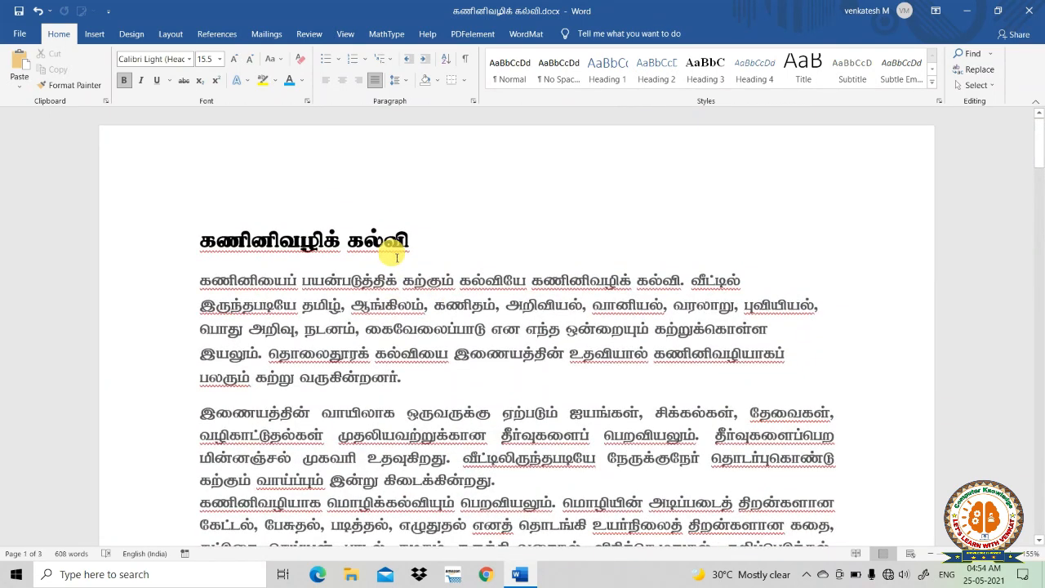
scroll(408, 260, "down", 12)
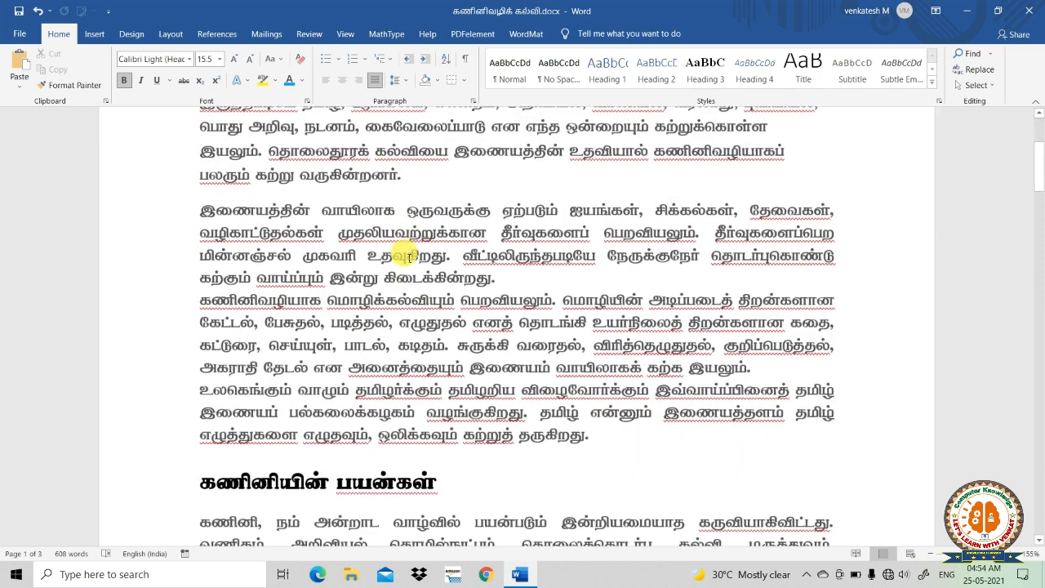
scroll(408, 259, "down", 5)
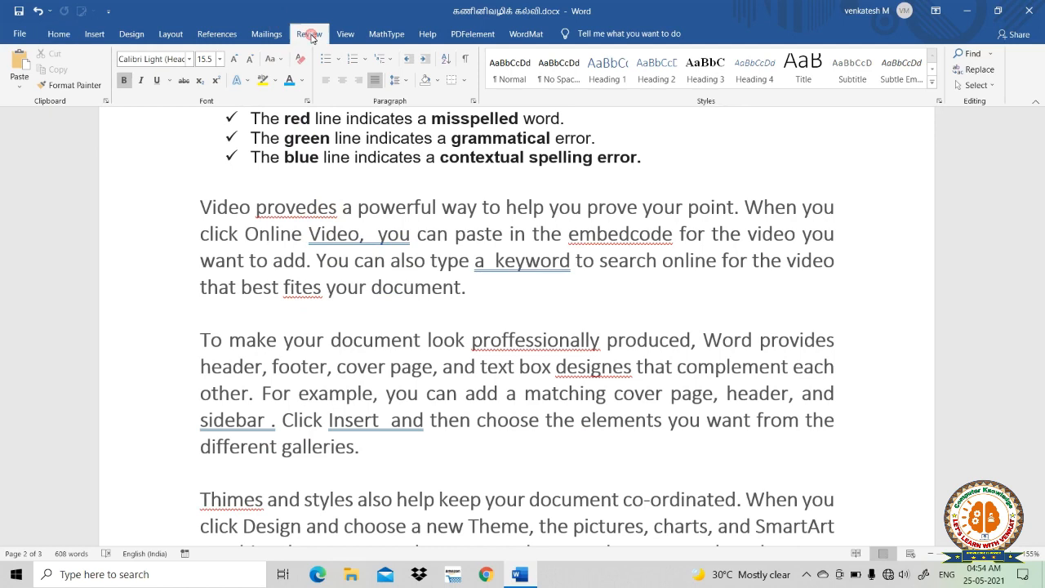
left_click(307, 34)
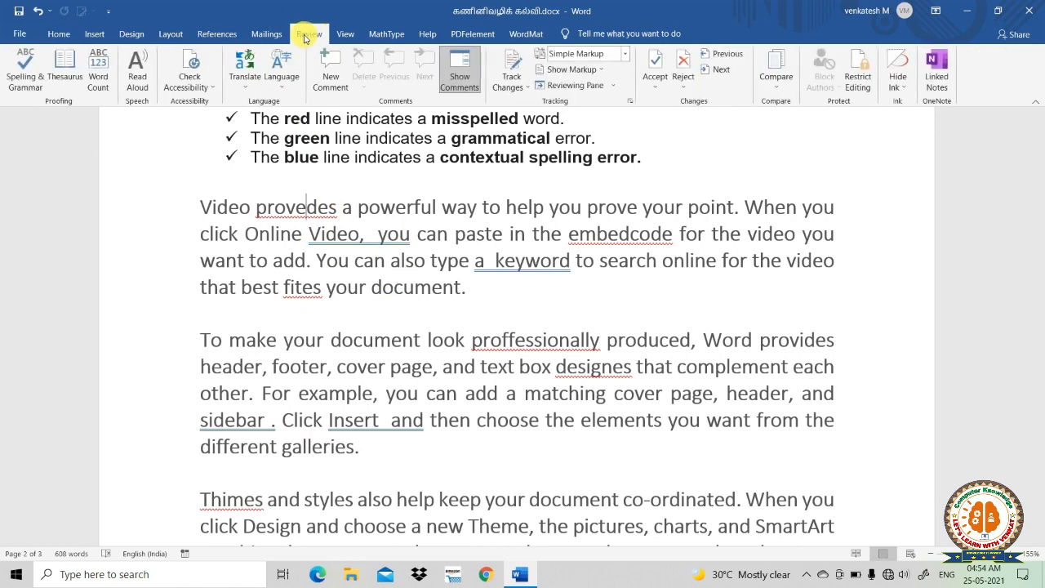
left_click(25, 70)
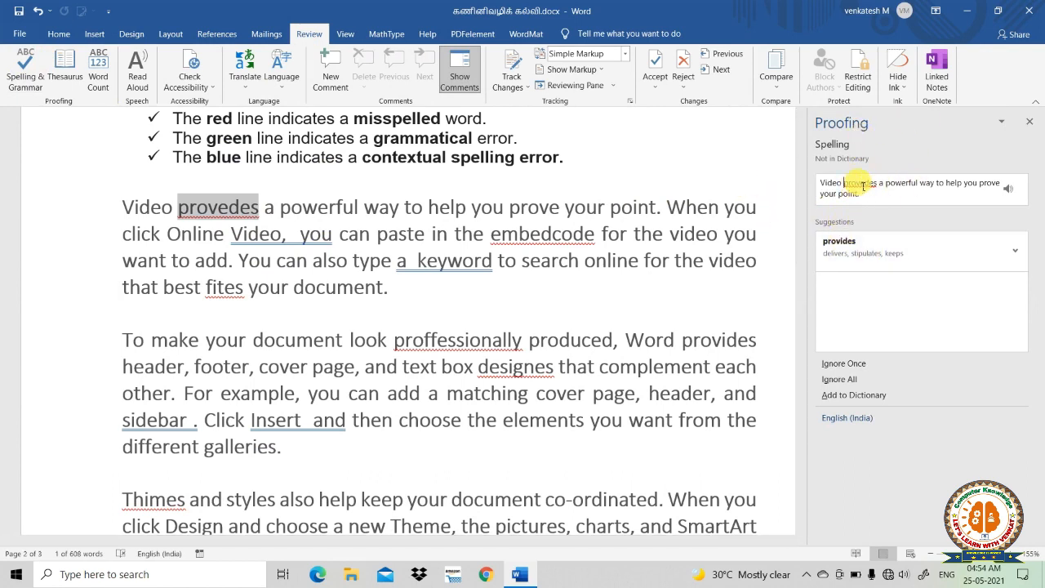
left_click(863, 247)
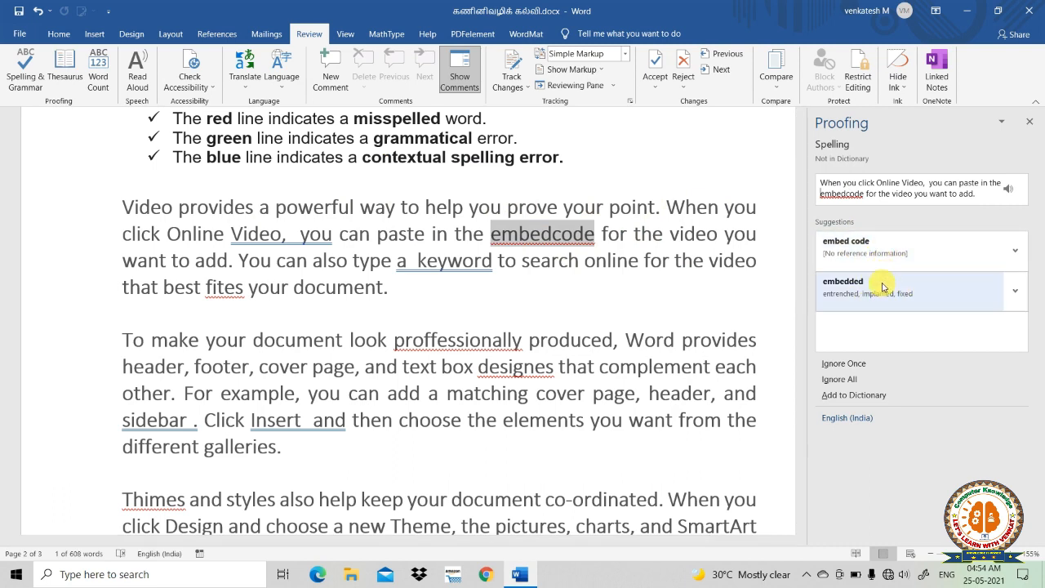
left_click(849, 242)
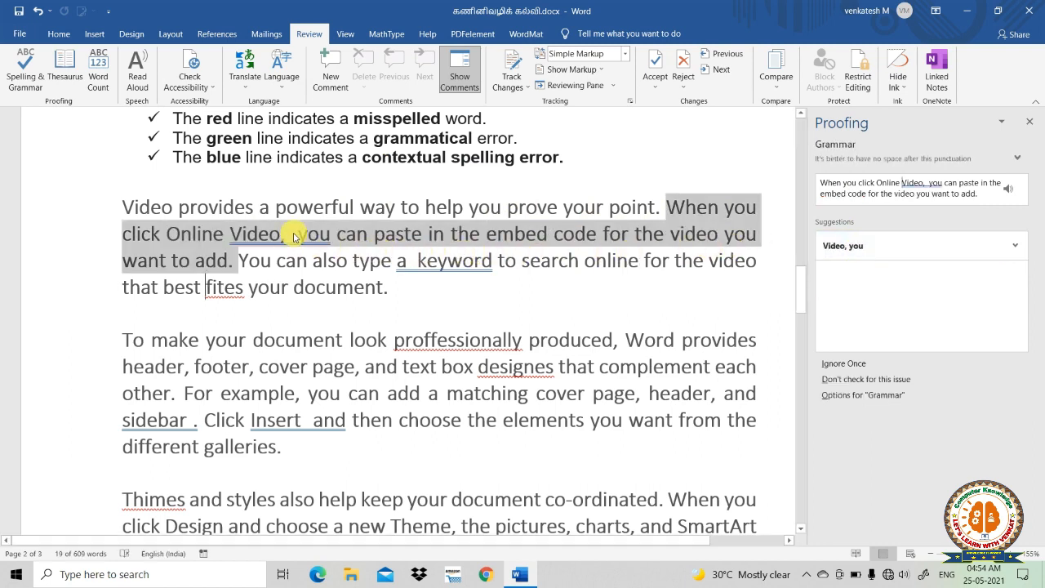
Accept the proofing suggestions "Video, you", "fits" and "a keyword" in the first English paragraph
left_click(859, 249)
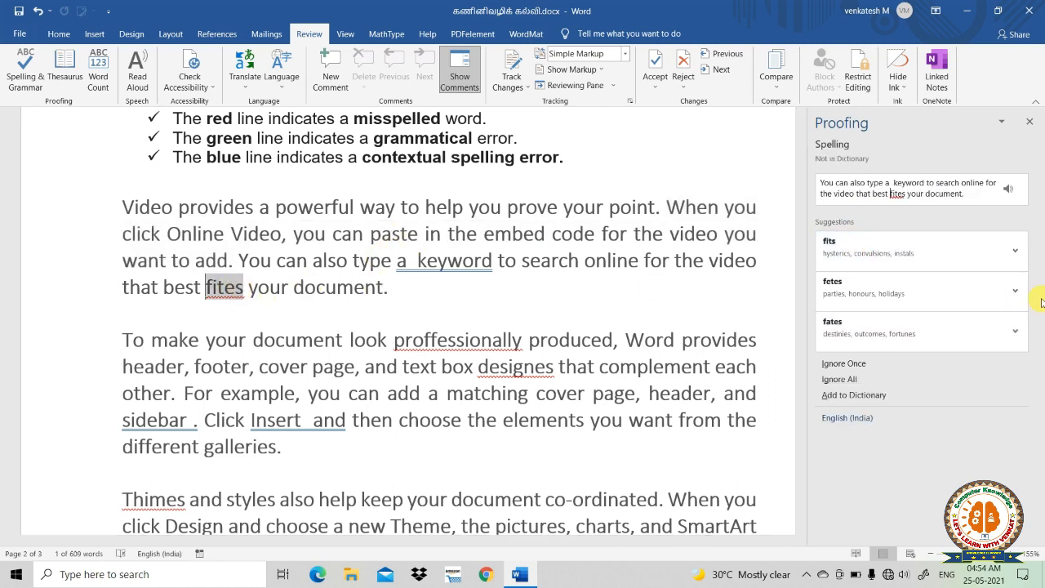
left_click(900, 255)
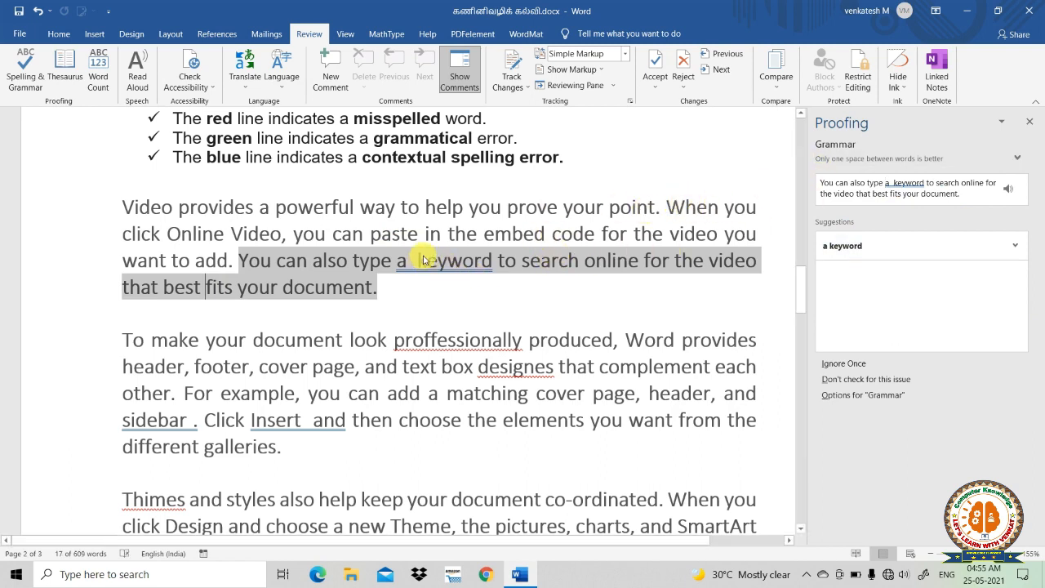
left_click(856, 248)
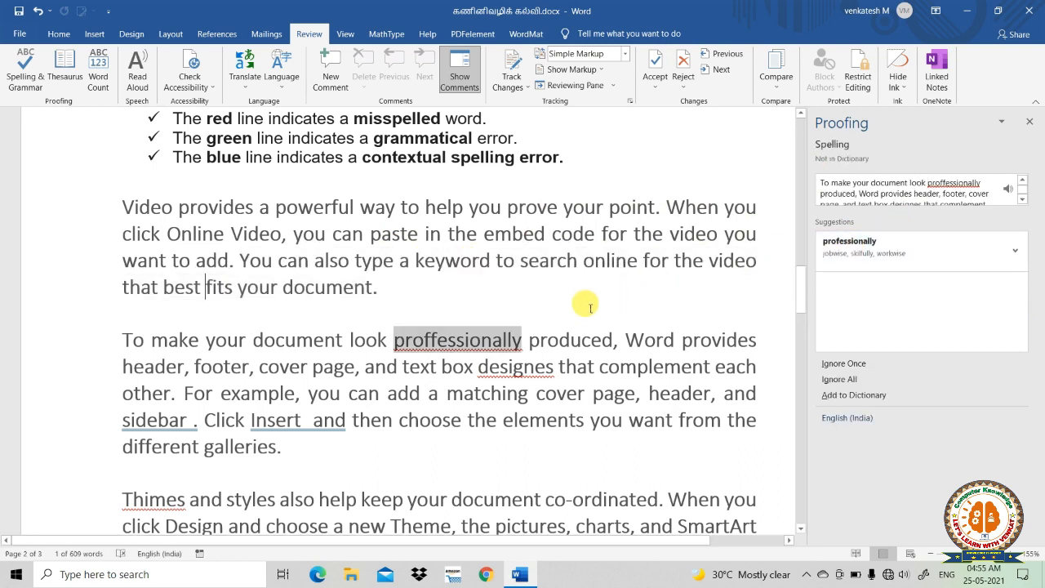
Correct "proffessionally" to "professionally" and "designes" to "designs" in the second English paragraph, and end the proofing check
scroll(590, 303, "down", 1)
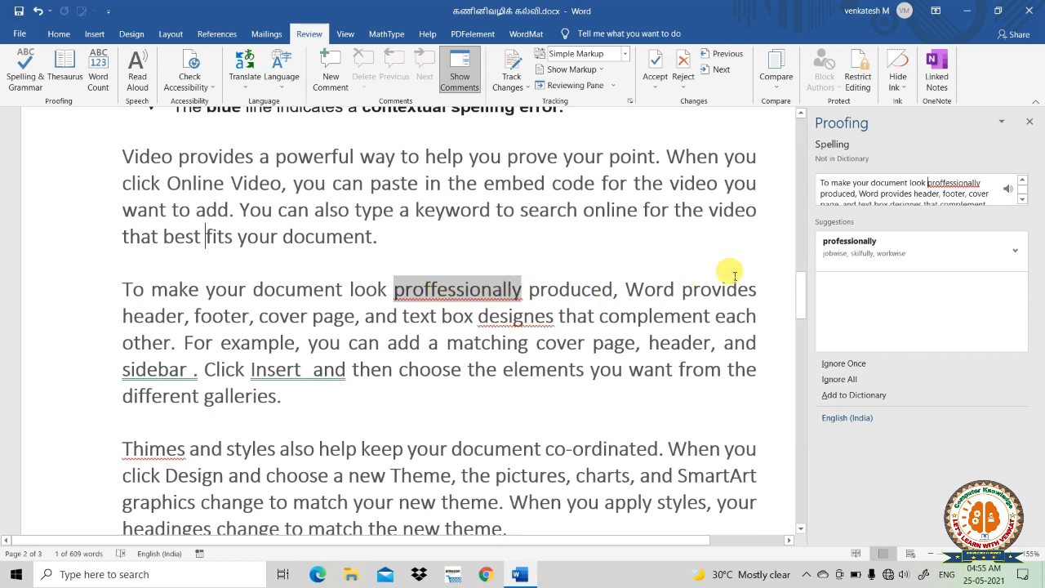
left_click(852, 249)
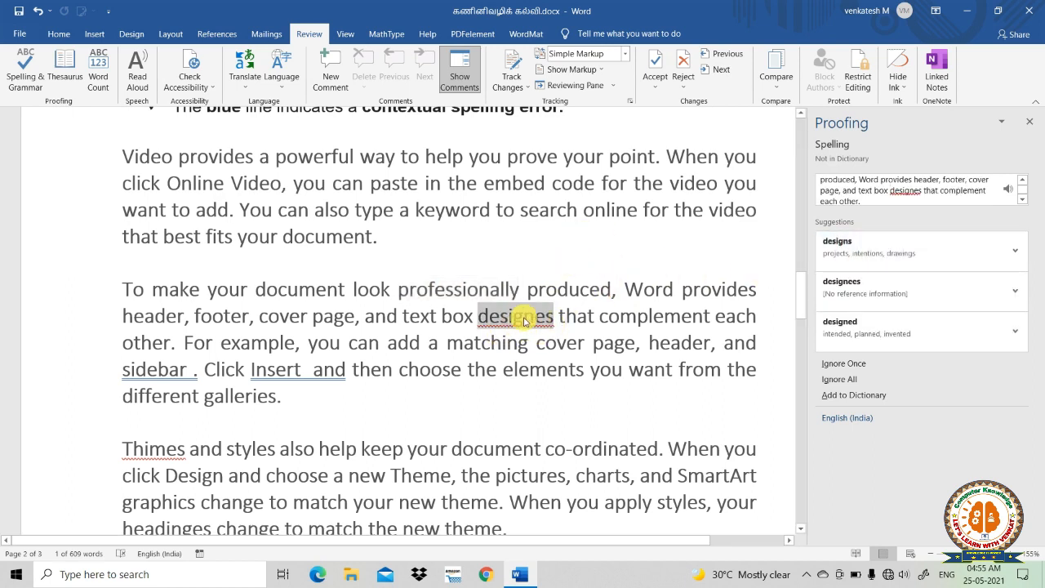
left_click(870, 254)
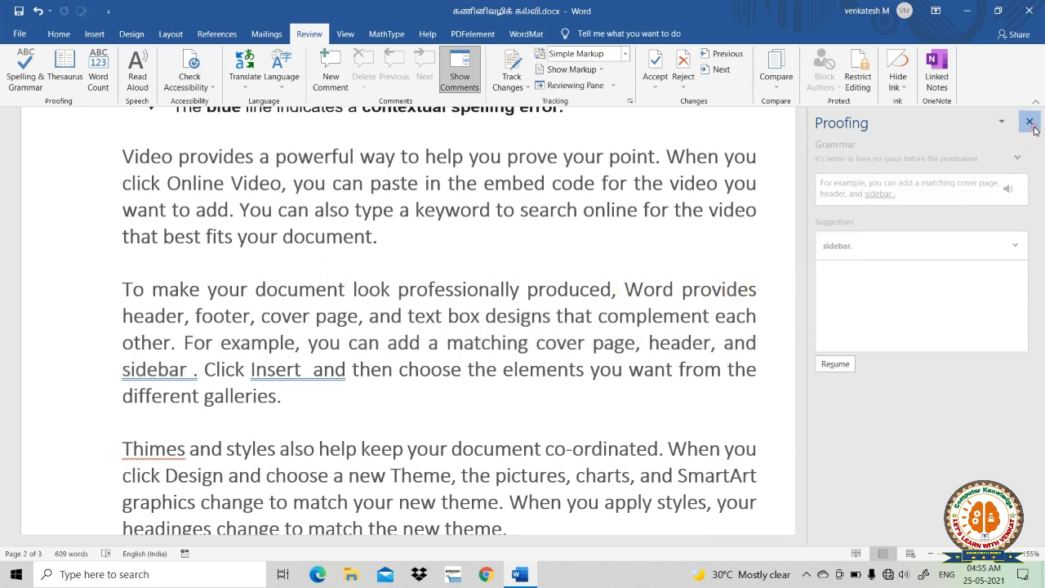
left_click(1029, 122)
Enter a person's first name in capitalised form between the first two English paragraphs, with a blank line above and below
scroll(602, 262, "up", 2)
scroll(593, 251, "down", 3)
left_click(300, 267)
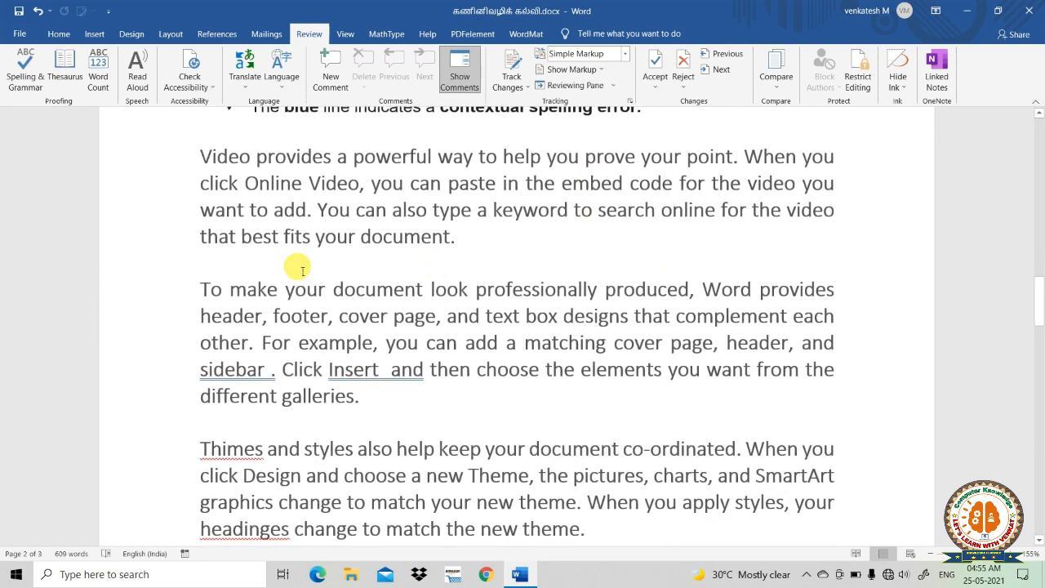
type("RA")
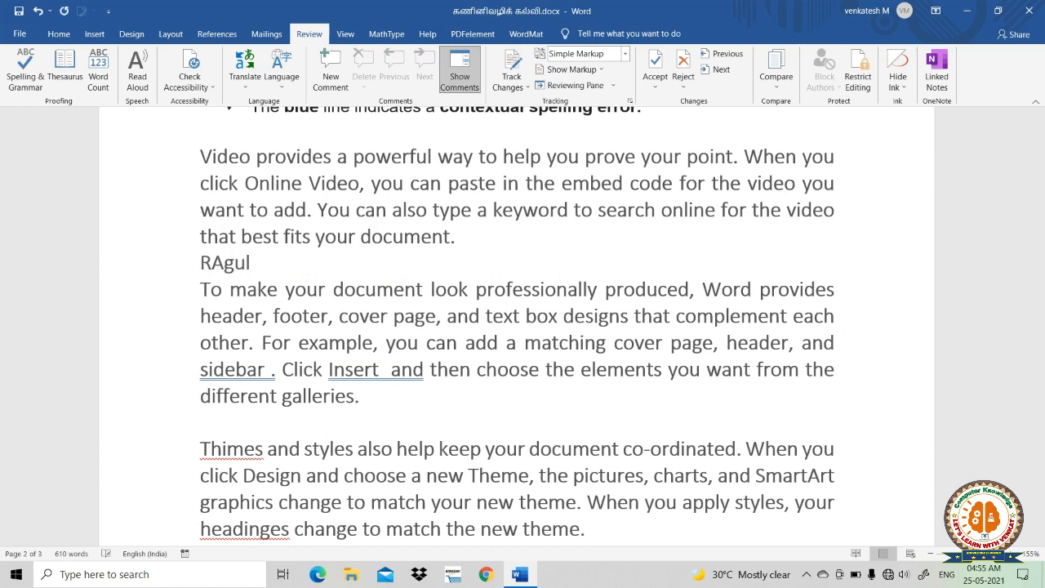
type("gul")
key("Return")
left_click(225, 269)
key("BackSpace")
type("a")
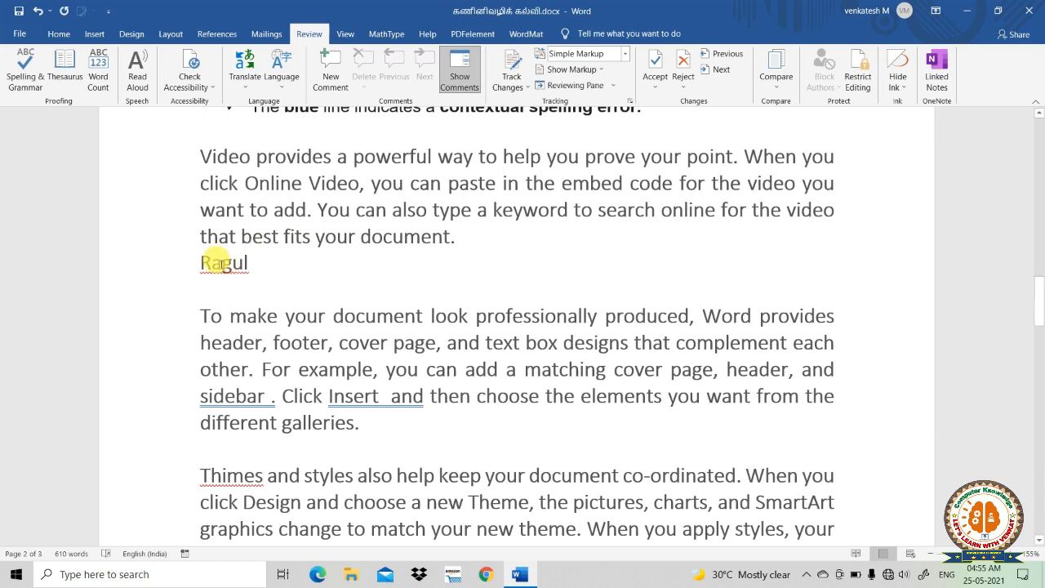
key("Return")
left_click(256, 290)
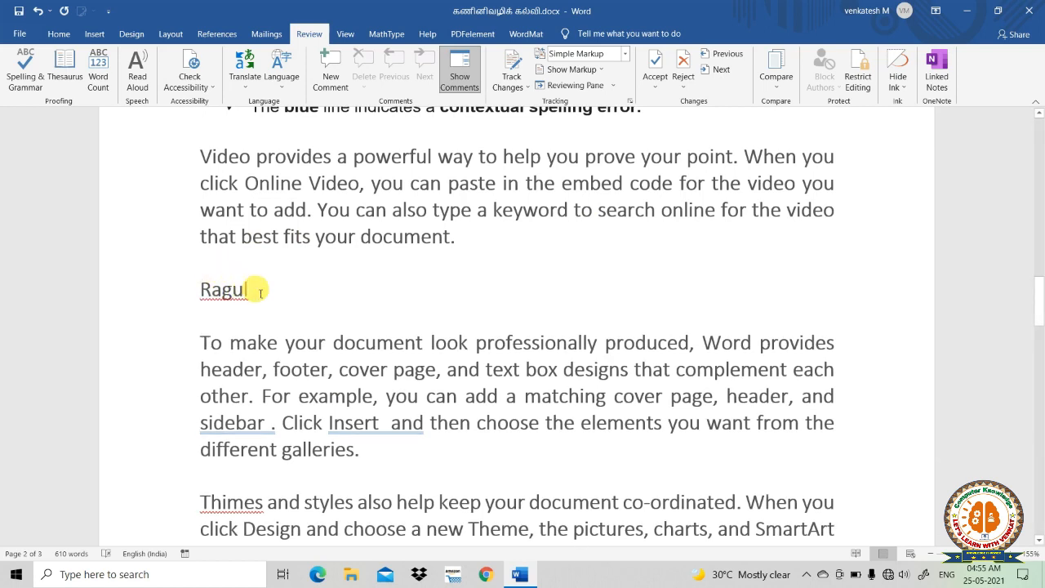
Add the place name "Cuddalore" on a new line directly below the person's name
key("Return")
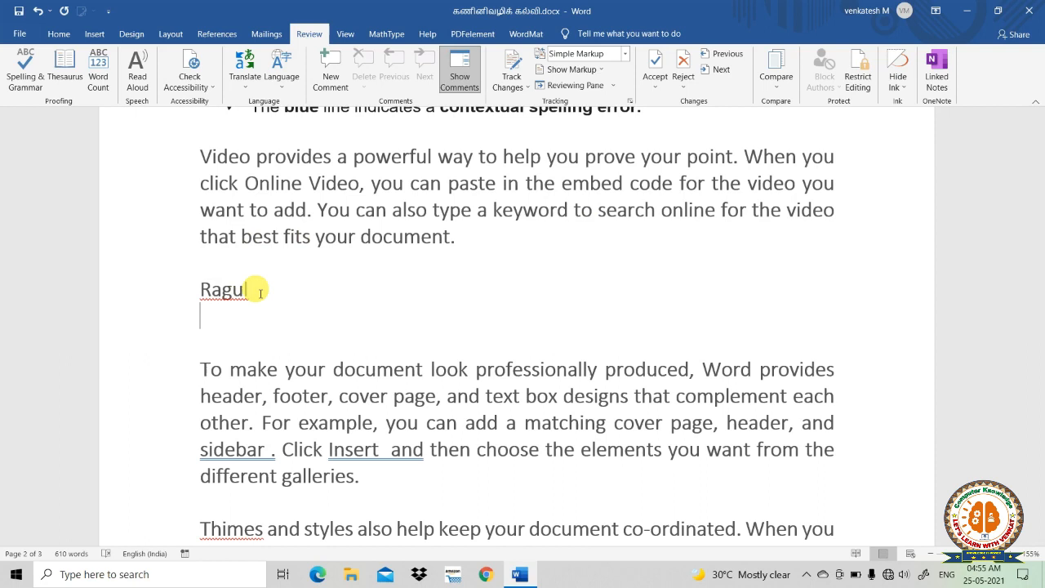
type("Cuddalore")
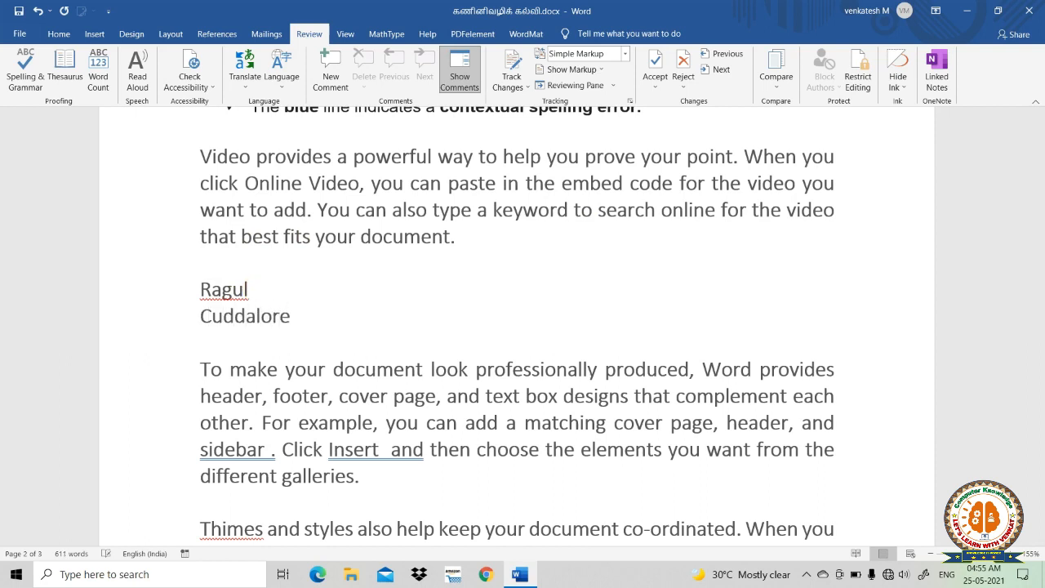
left_click(273, 343)
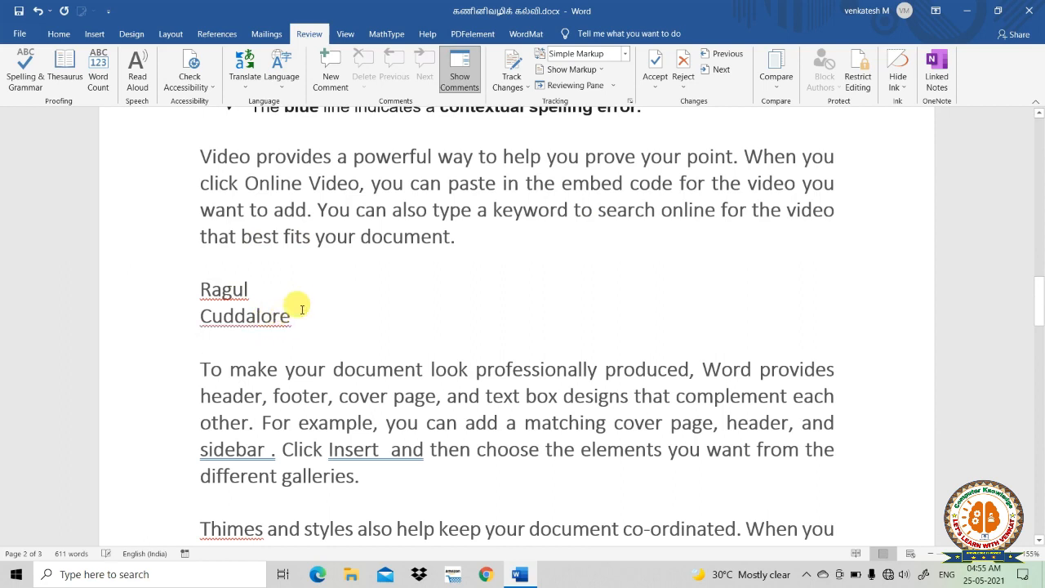
Add the flagged person's name above "Cuddalore" to the spelling dictionary
scroll(308, 304, "down", 1)
left_click(233, 239)
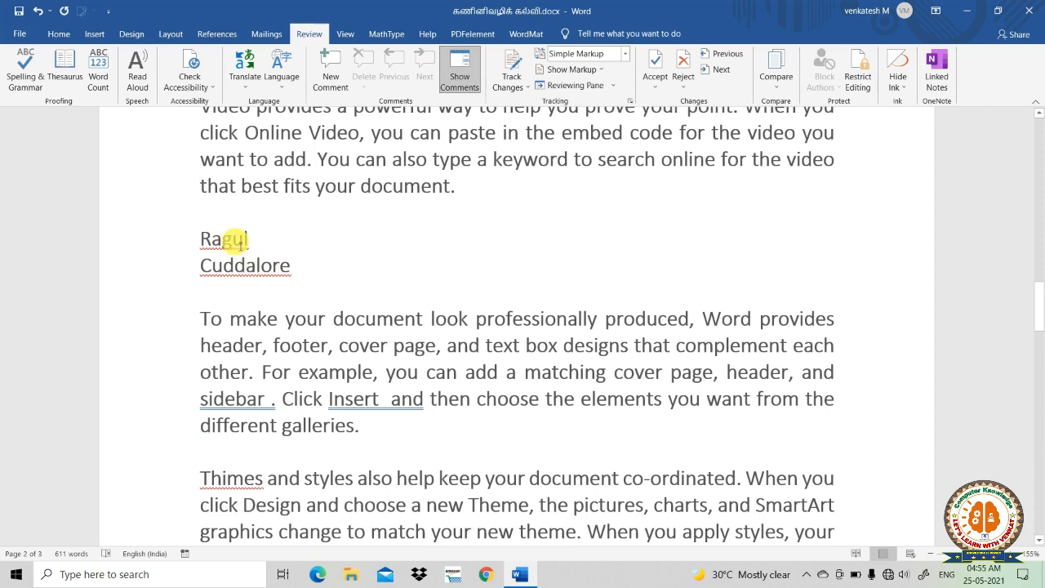
right_click(234, 239)
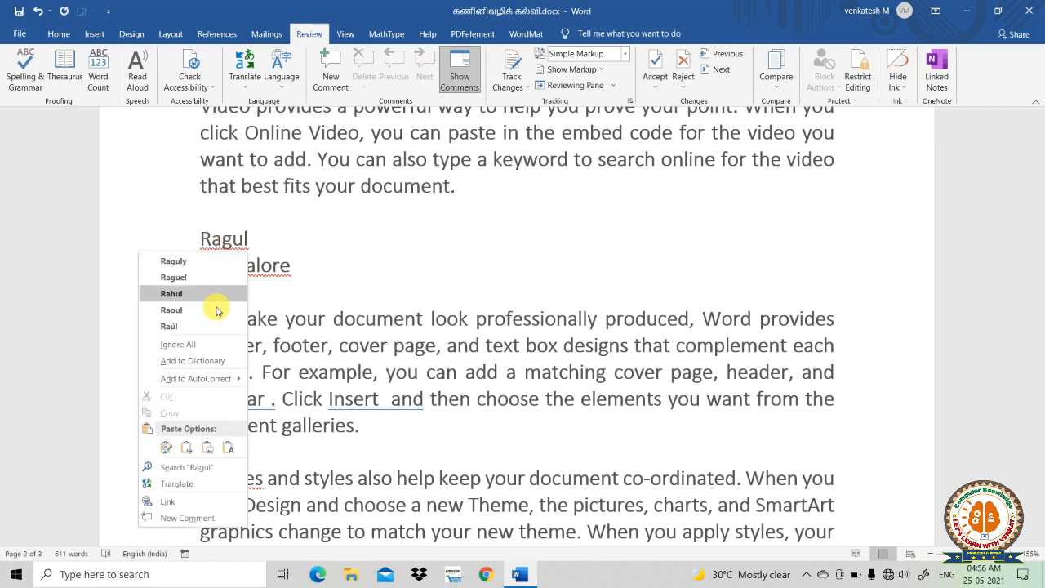
left_click(205, 361)
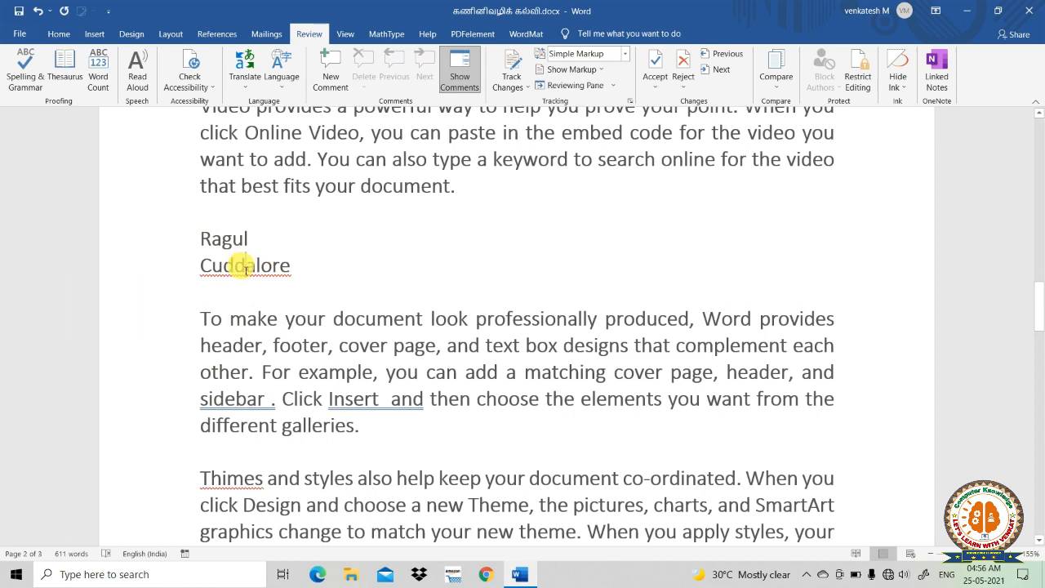
Add the flagged place name "Cuddalore" to the spelling dictionary
right_click(246, 269)
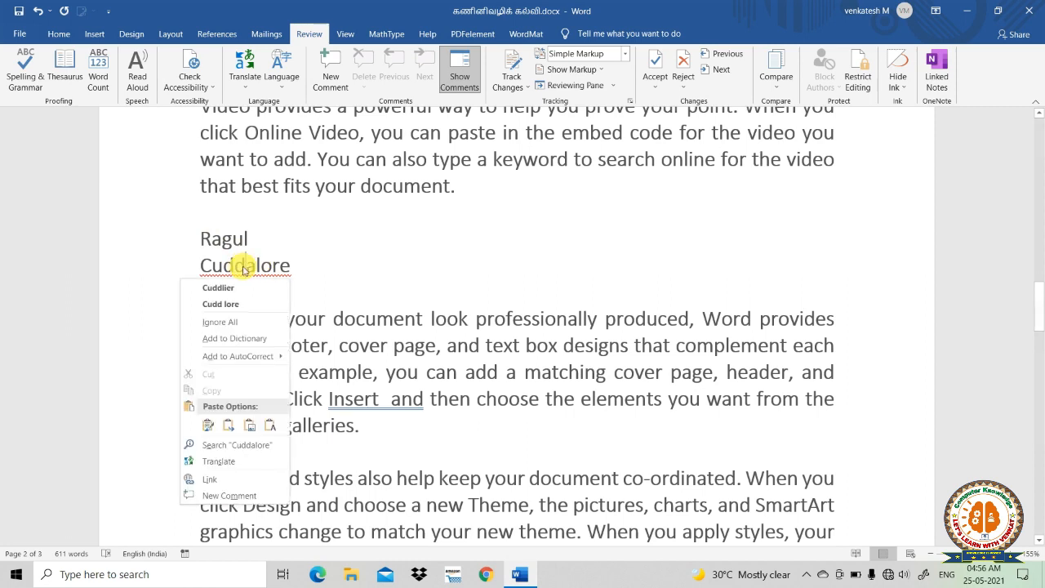
left_click(244, 339)
left_click(302, 251)
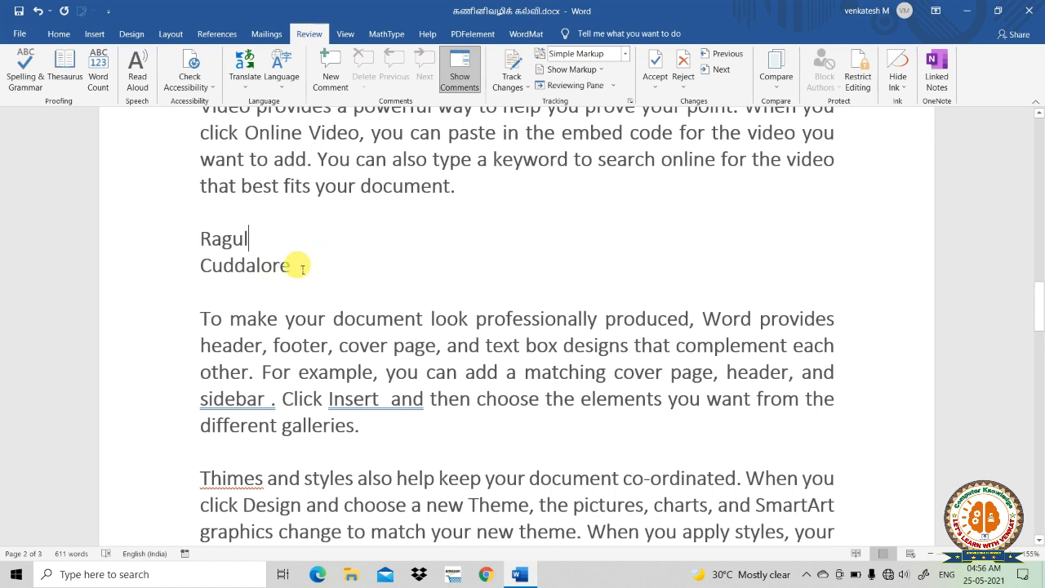
Return to the underlined Tamil text at the document's start and open the program's proofing options at the document exceptions
scroll(310, 258, "up", 10)
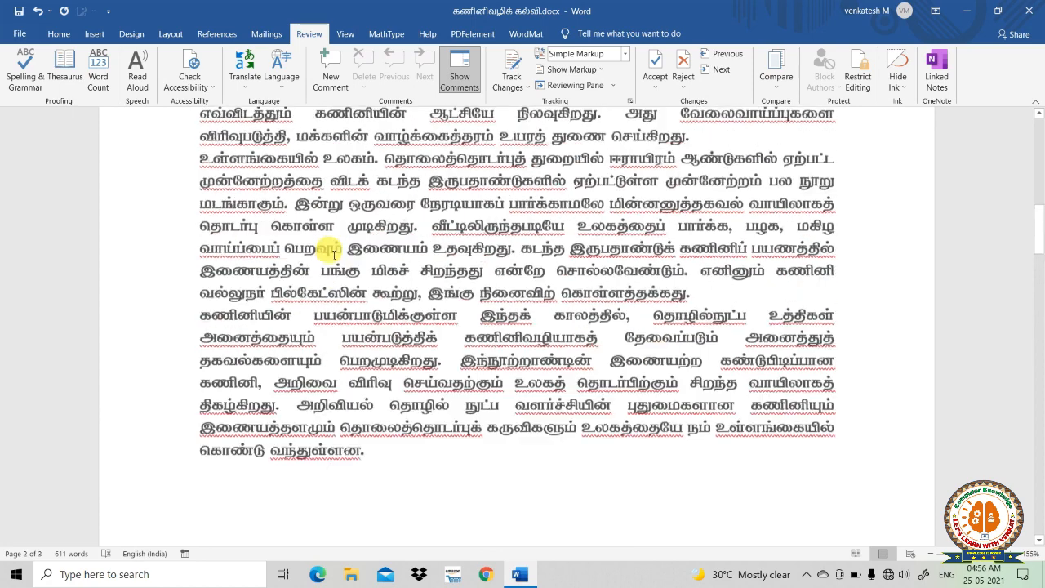
scroll(334, 254, "up", 8)
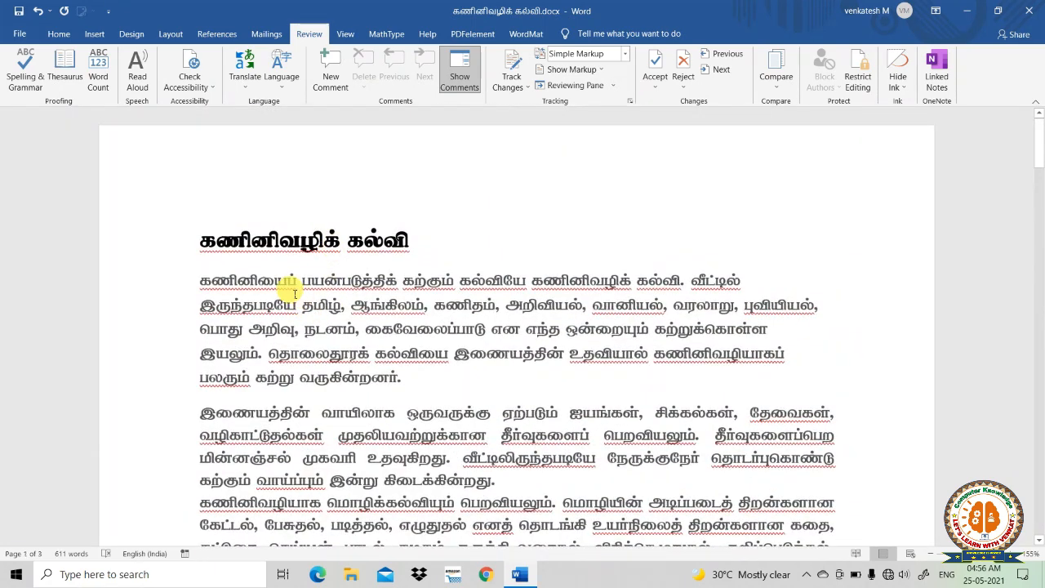
scroll(295, 293, "down", 1)
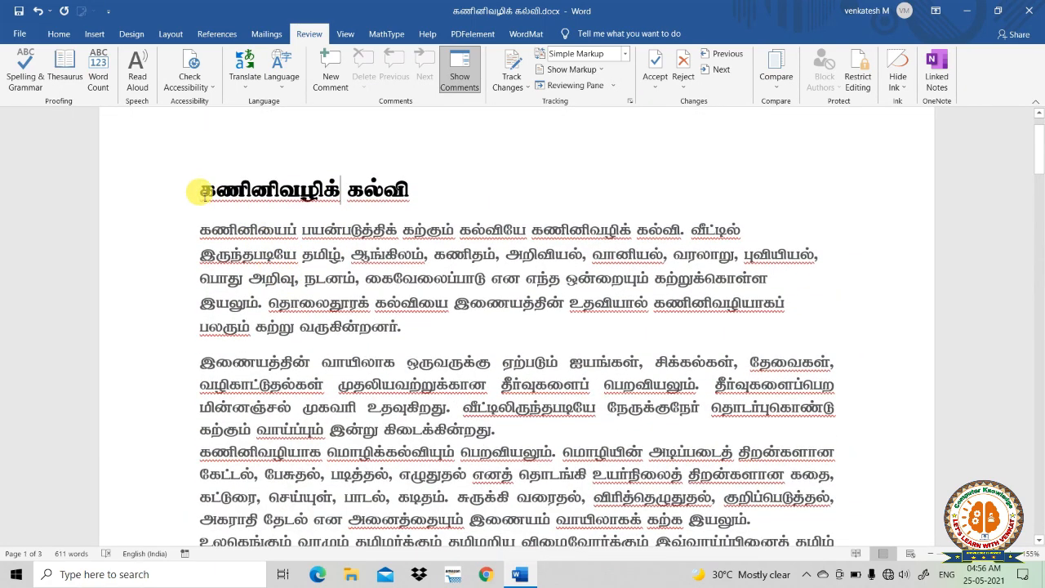
left_click_drag(235, 201, 482, 344)
left_click(299, 252)
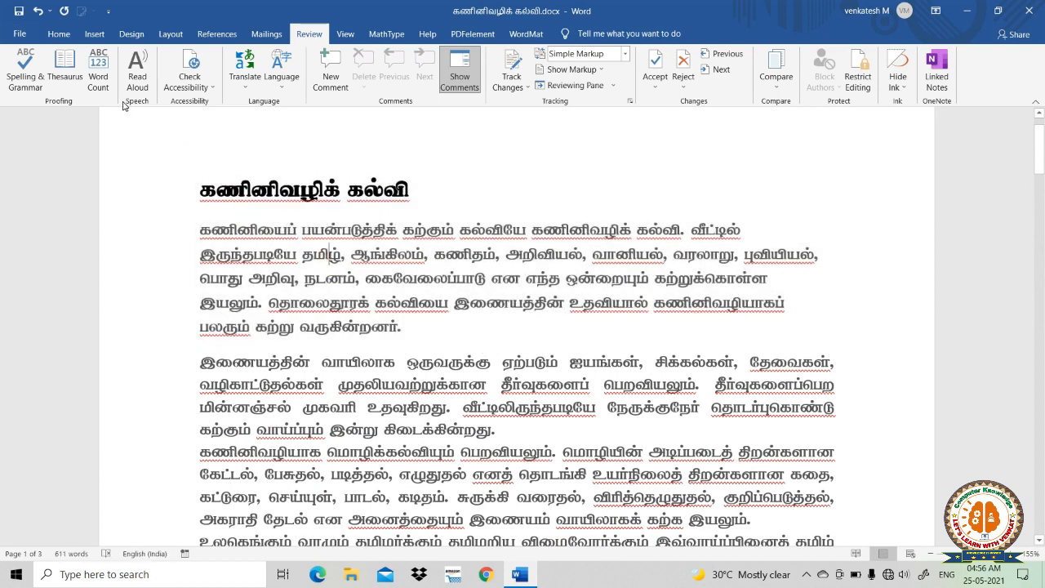
left_click(60, 36)
left_click(20, 34)
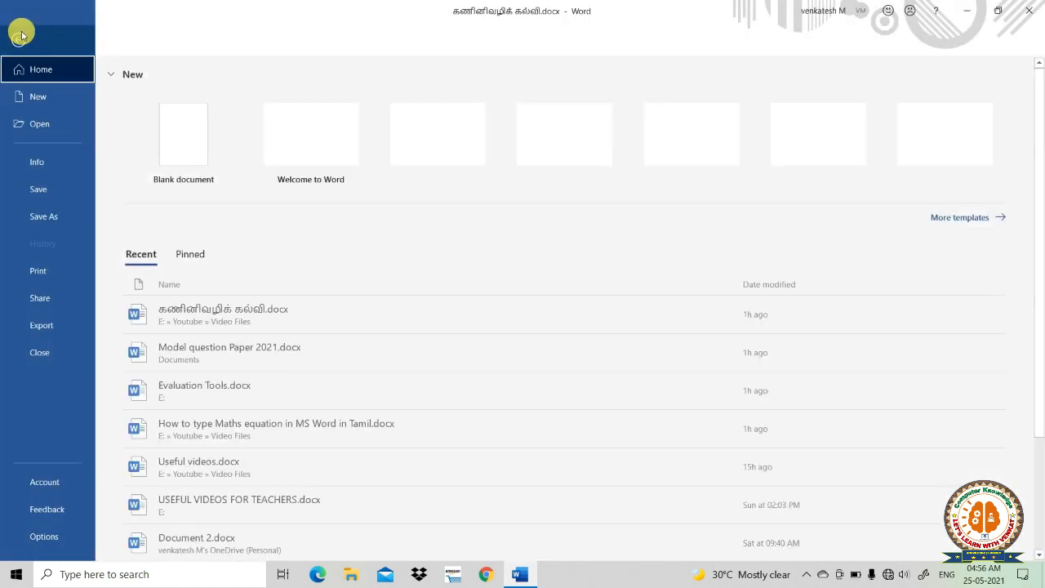
left_click(51, 544)
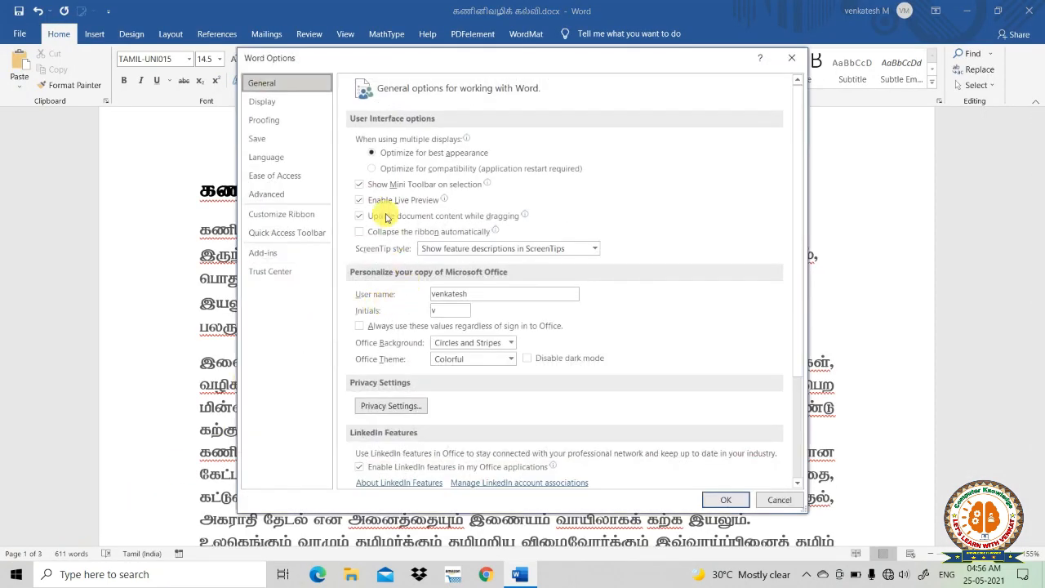
left_click(285, 129)
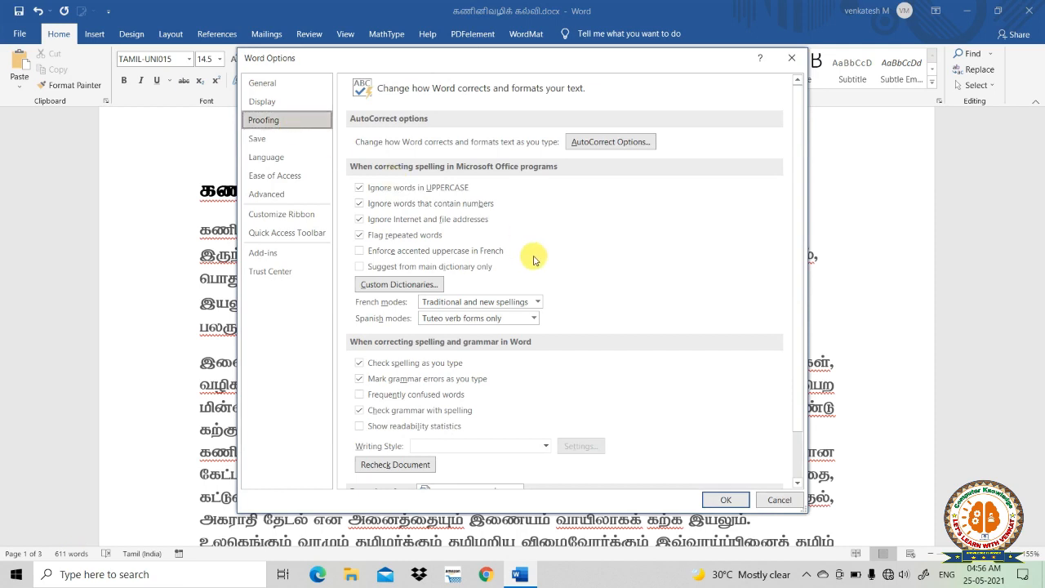
scroll(494, 331, "down", 2)
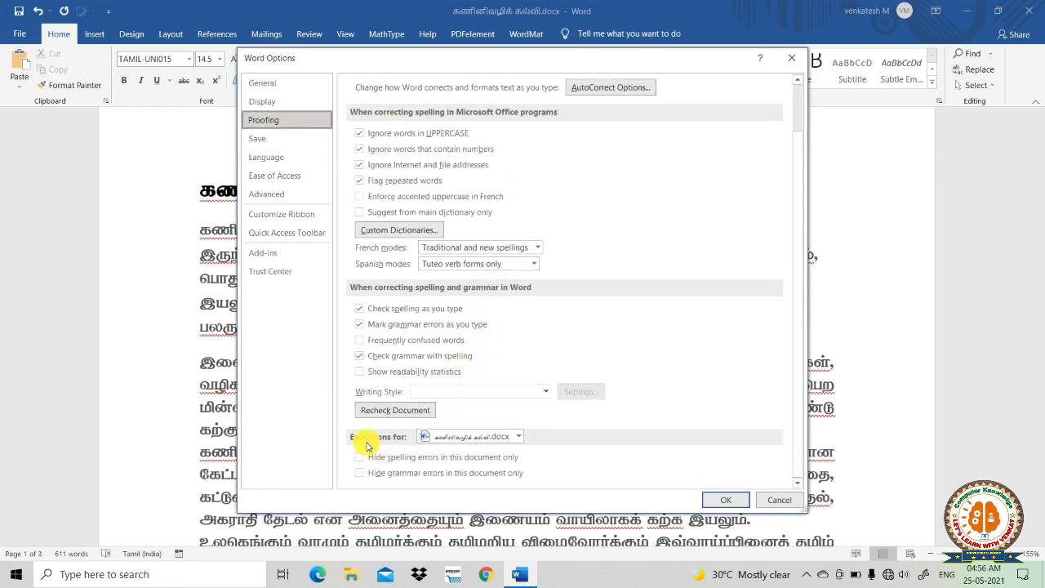
Hide both spelling errors and grammar errors only in the document கணினிவழிக் கல்வி.docx and apply the options
left_click(519, 438)
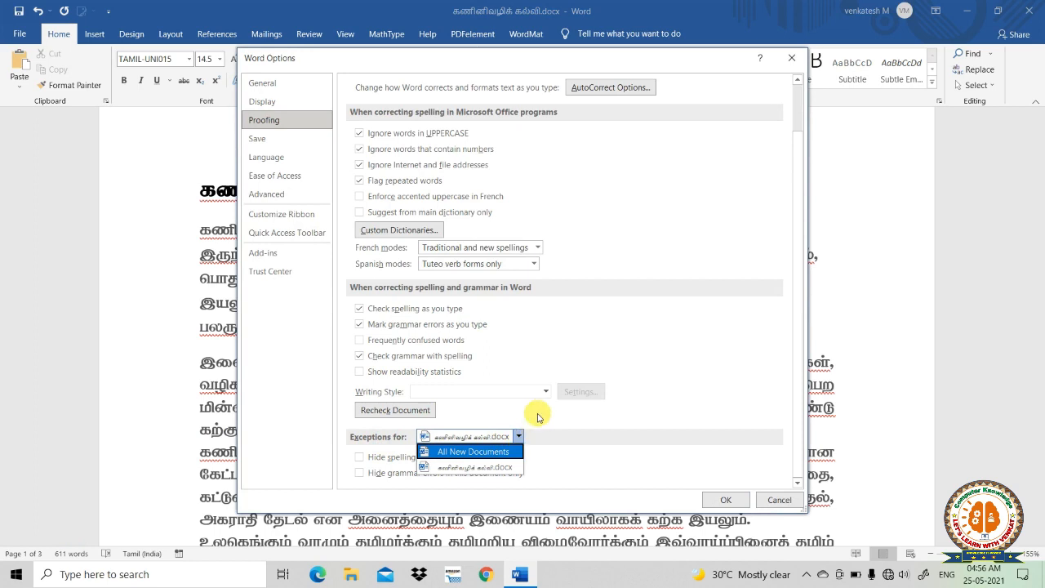
left_click(474, 467)
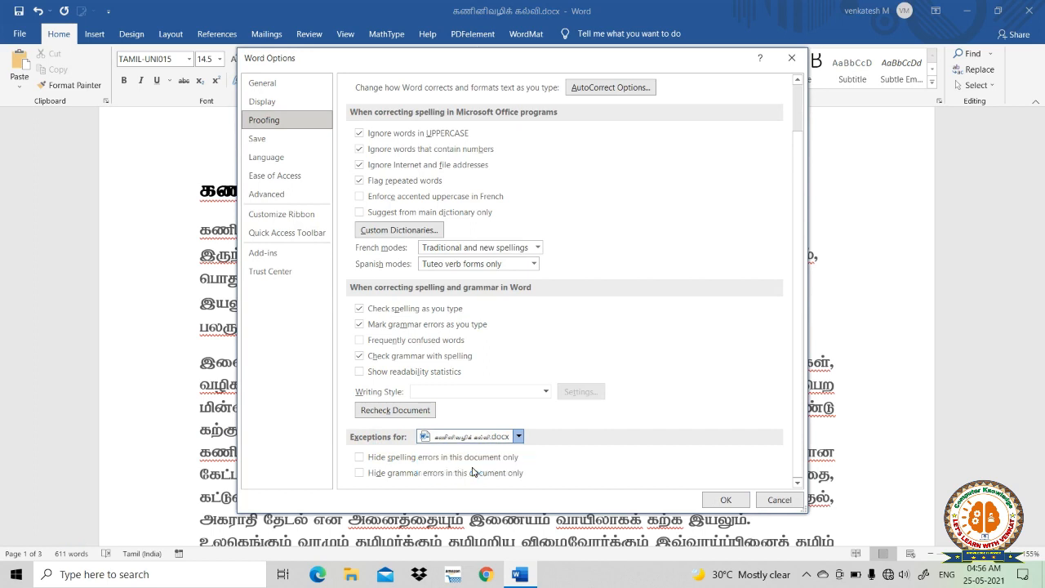
left_click(518, 435)
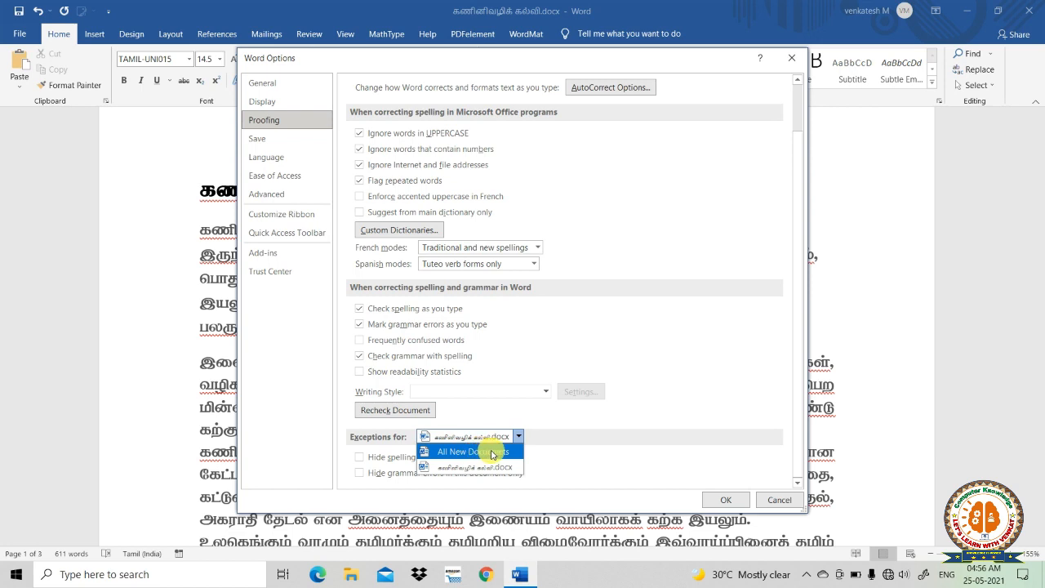
left_click(518, 436)
left_click(517, 436)
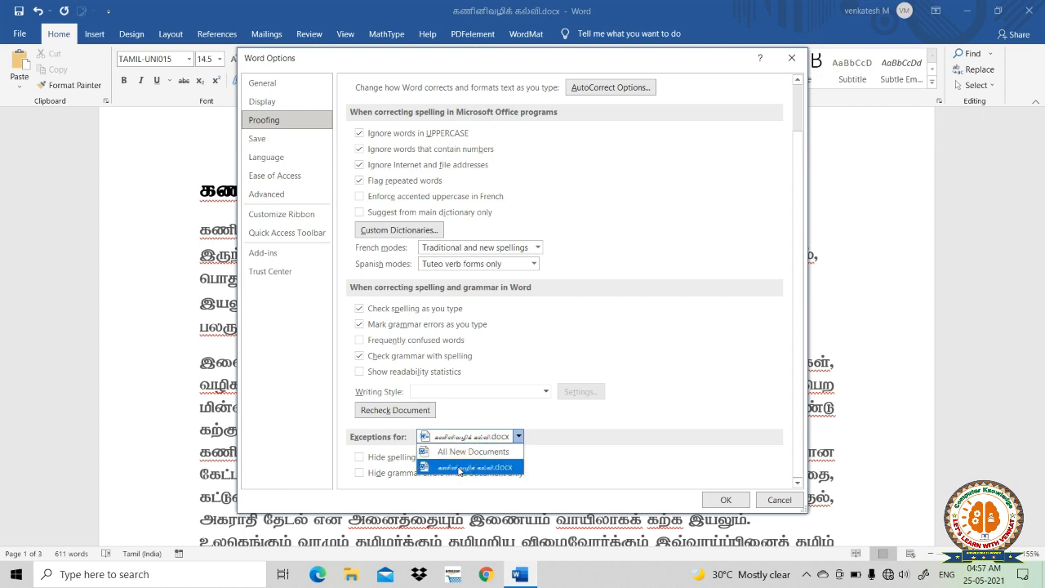
left_click(460, 470)
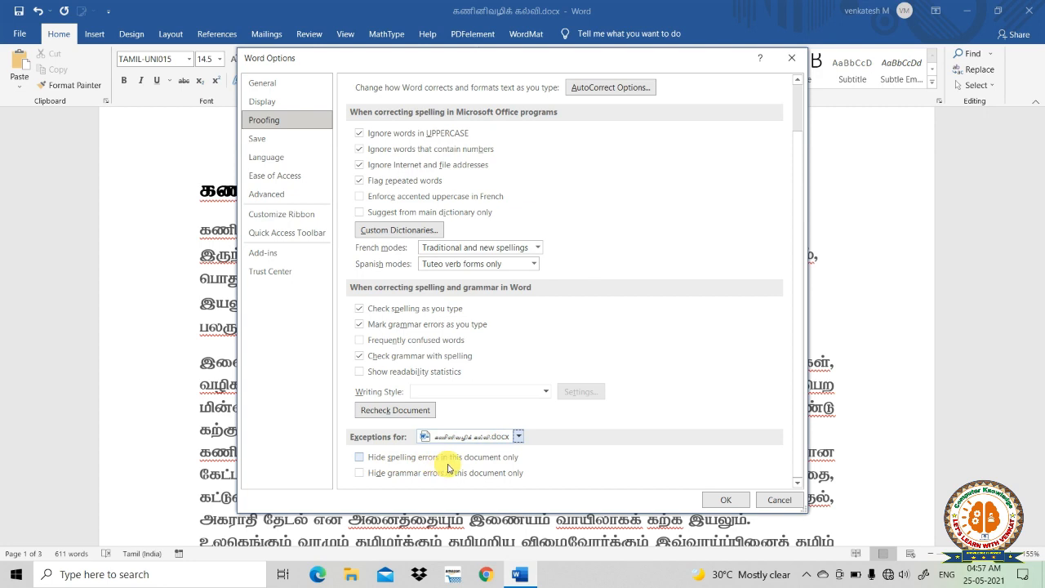
left_click(365, 460)
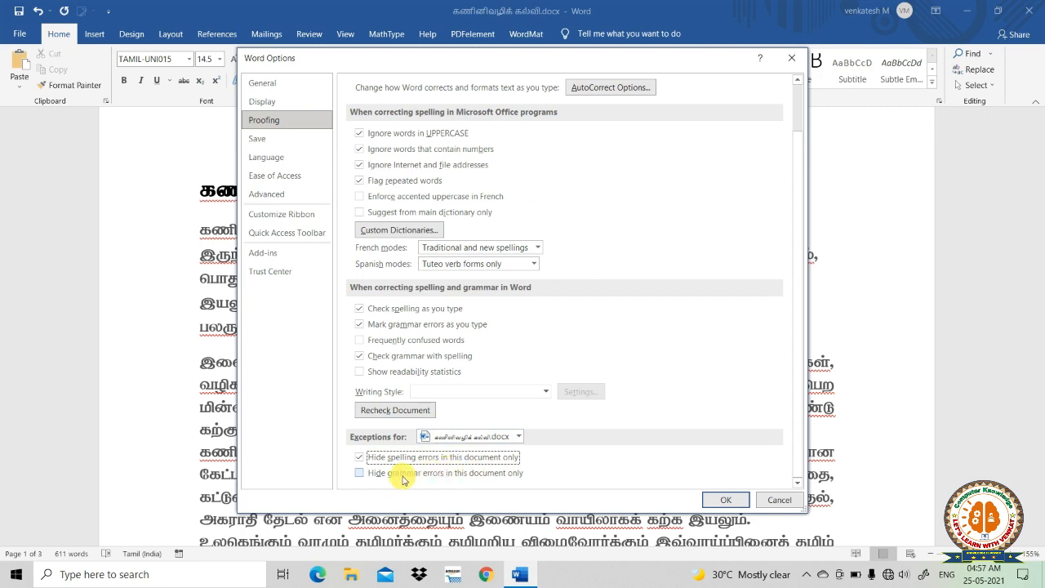
left_click(363, 478)
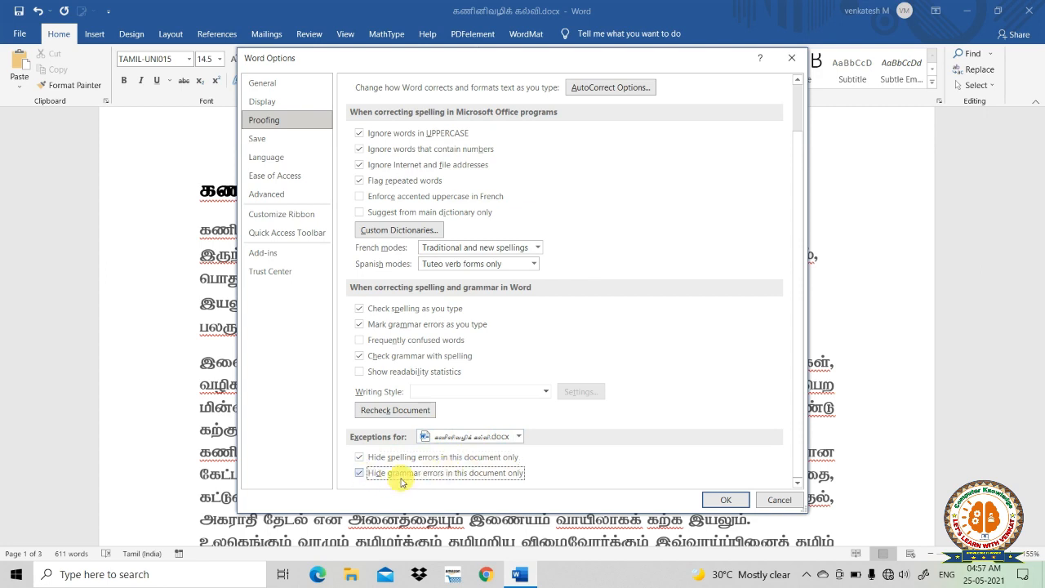
left_click(725, 502)
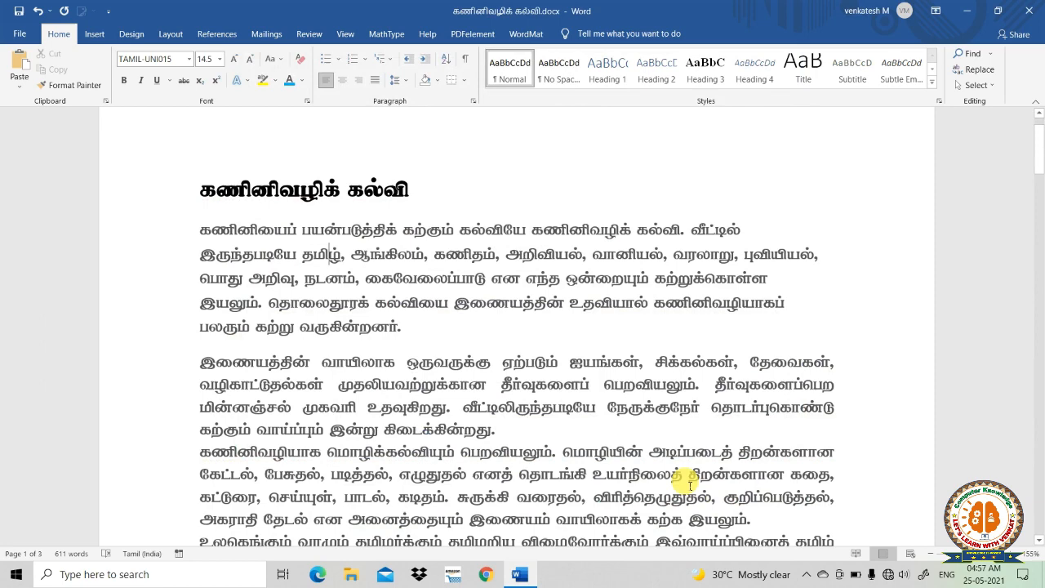
Look through the Tamil and English pages to check whether any spelling or grammar underlines remain
scroll(411, 302, "down", 1)
scroll(392, 299, "up", 3)
scroll(372, 296, "down", 15)
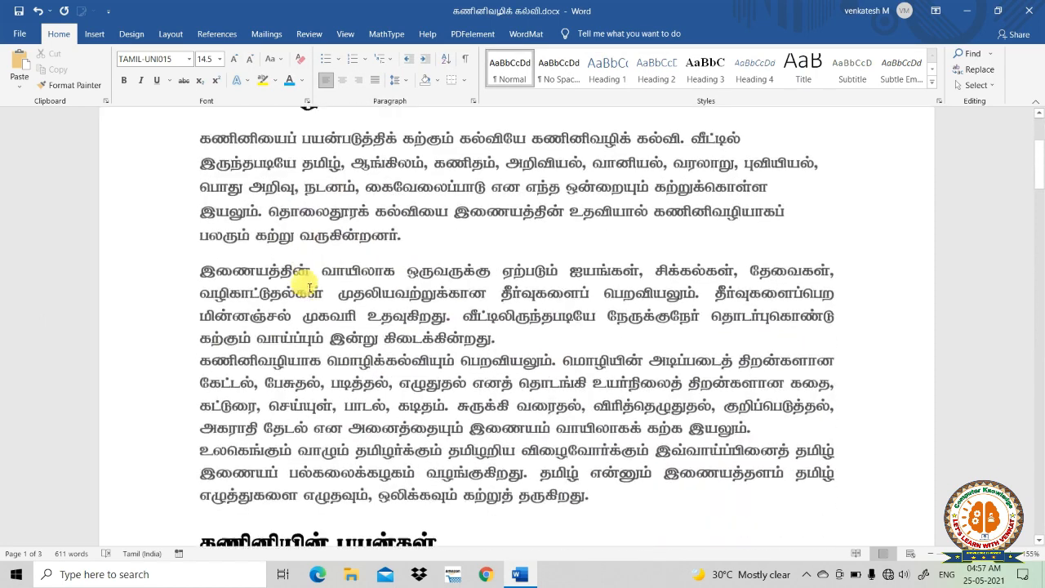
scroll(360, 303, "down", 10)
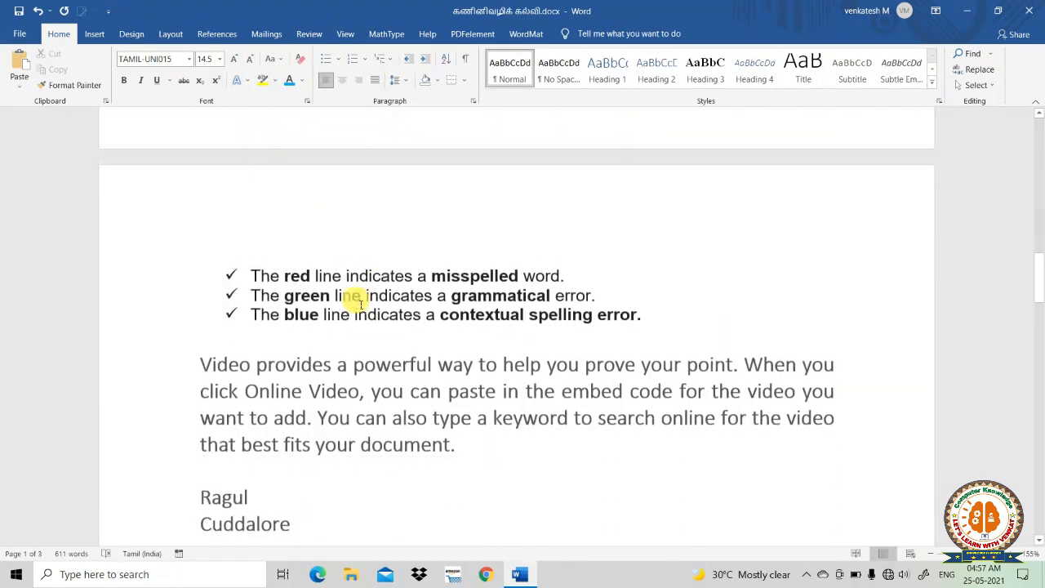
left_click(392, 338)
scroll(404, 332, "up", 12)
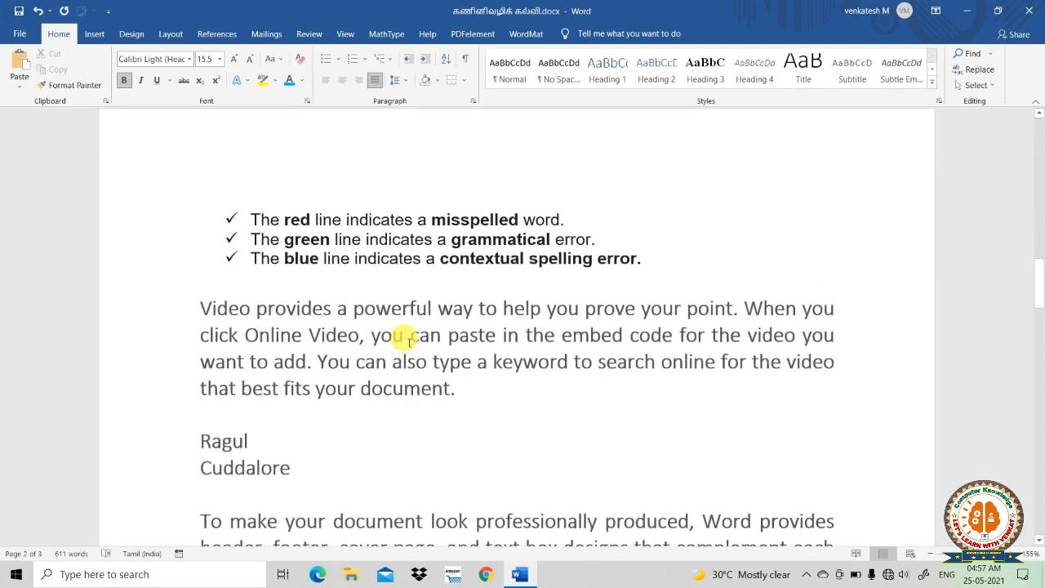
scroll(370, 267, "up", 3)
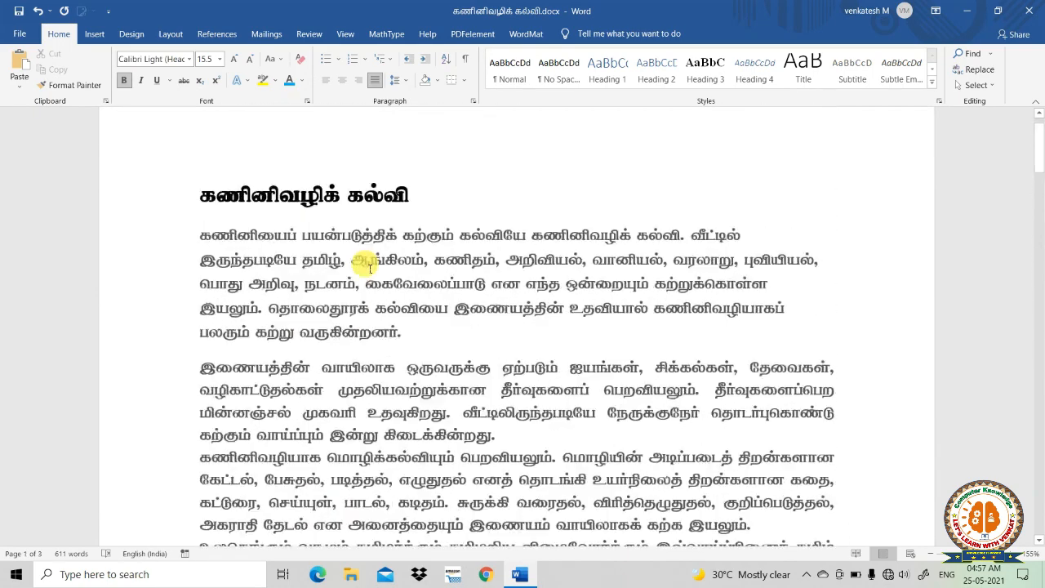
scroll(364, 253, "down", 6)
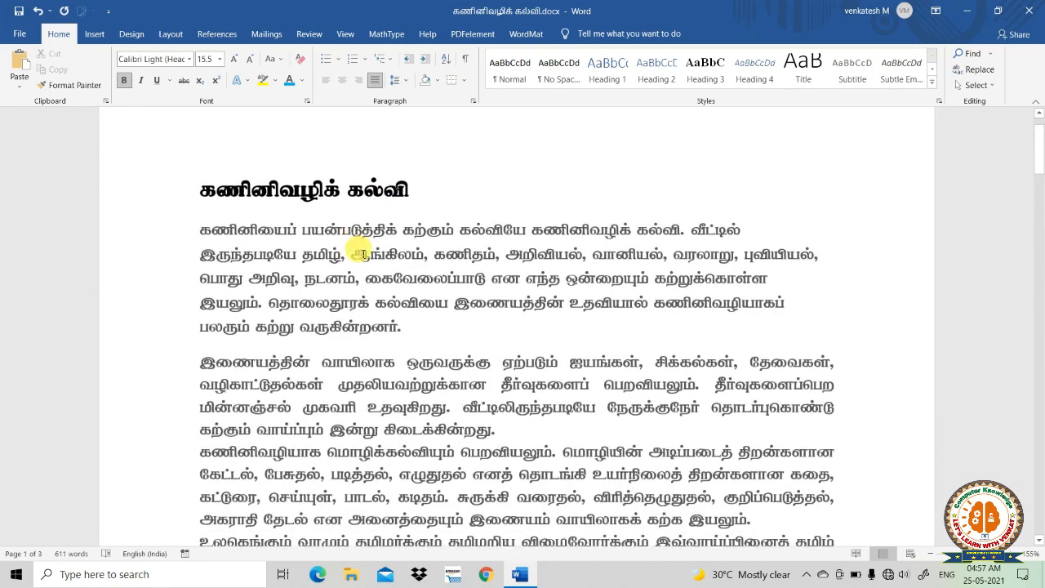
scroll(364, 253, "down", 2)
scroll(362, 251, "up", 7)
scroll(344, 249, "down", 3)
scroll(326, 245, "up", 4)
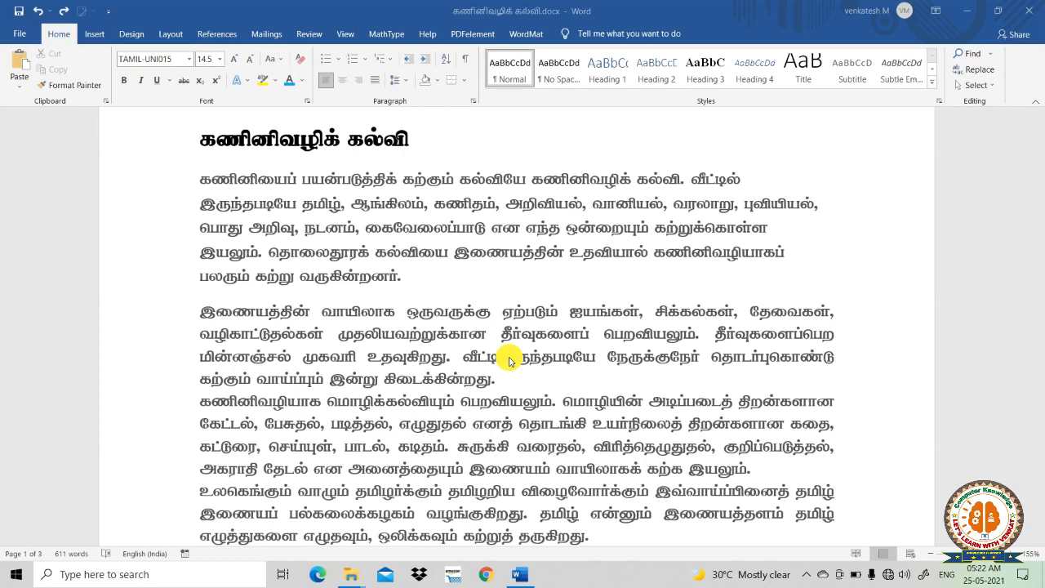
Turn off the hiding of spelling and grammar errors for this document in the proofing options and apply it
left_click(20, 34)
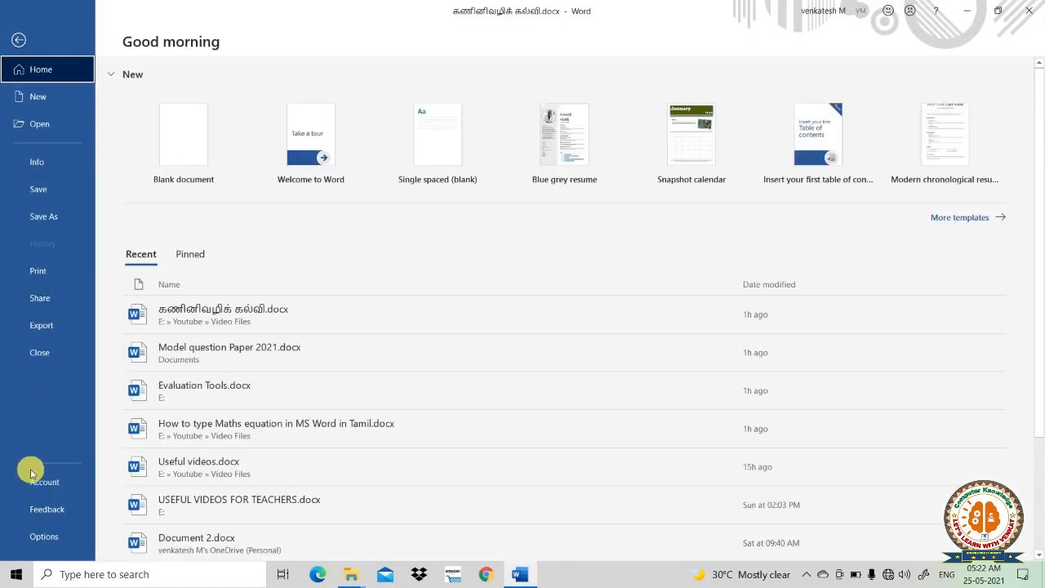
left_click(44, 537)
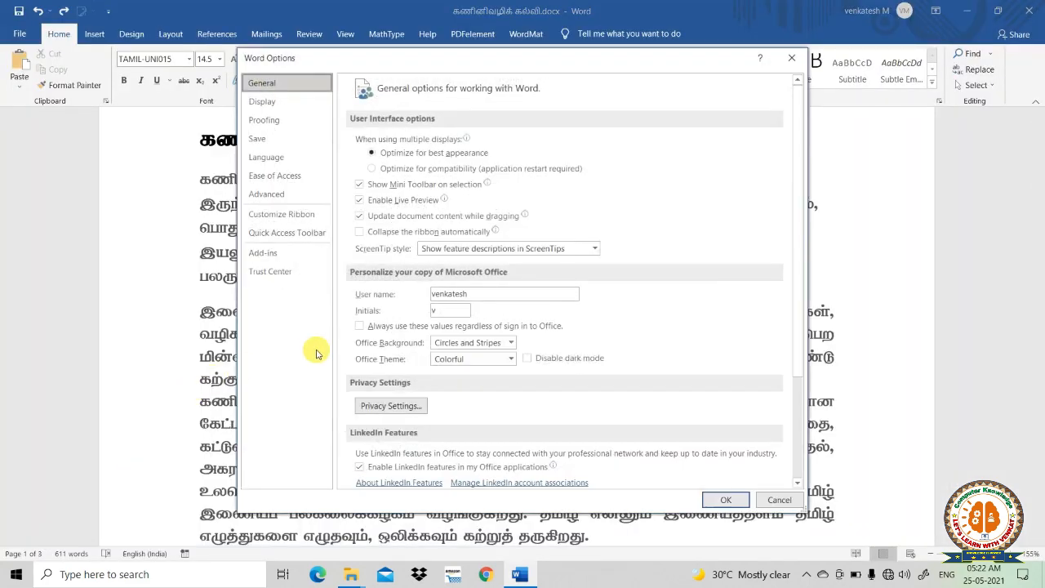
scroll(347, 304, "down", 3)
left_click(314, 121)
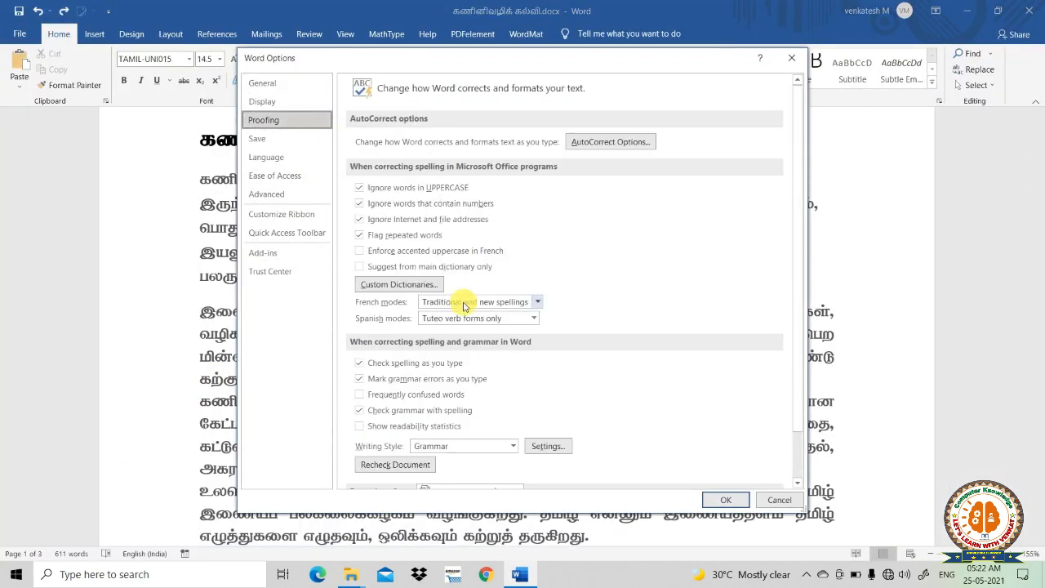
scroll(463, 305, "down", 1)
left_click(366, 472)
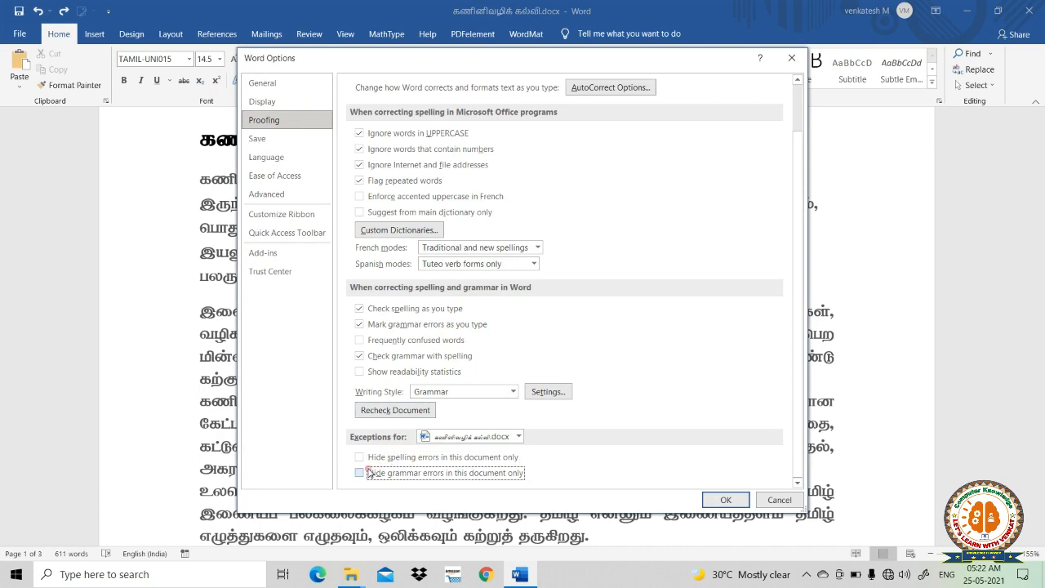
left_click(725, 499)
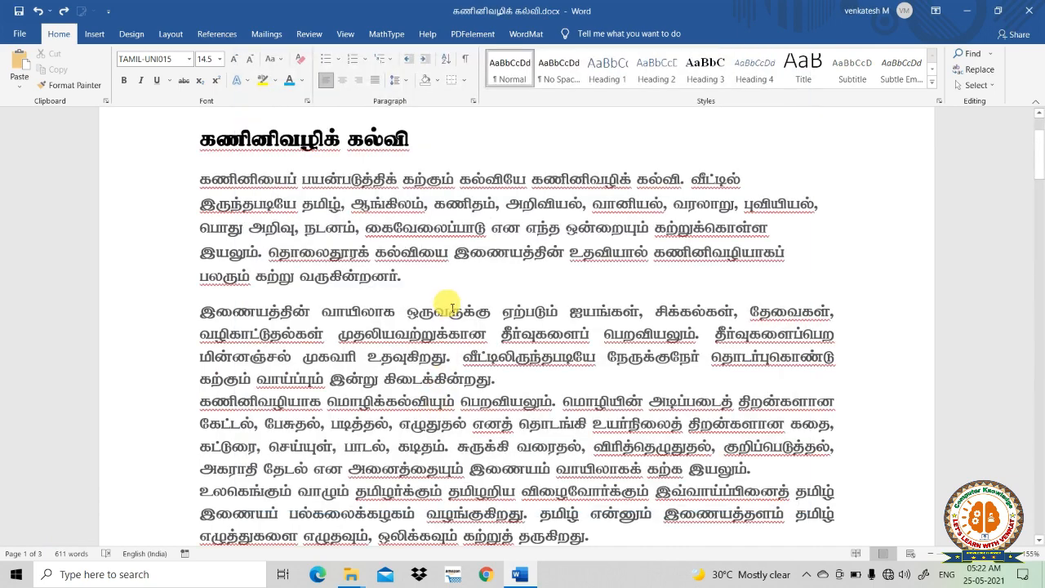
scroll(449, 306, "down", 3)
scroll(451, 307, "up", 2)
scroll(451, 307, "down", 1)
scroll(451, 308, "up", 1)
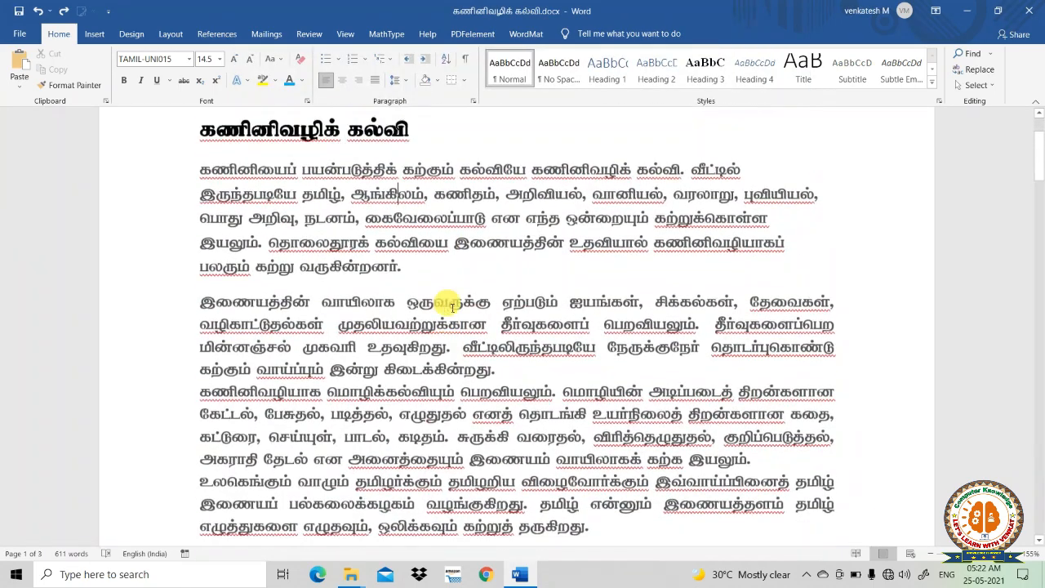
key("alt+Tab")
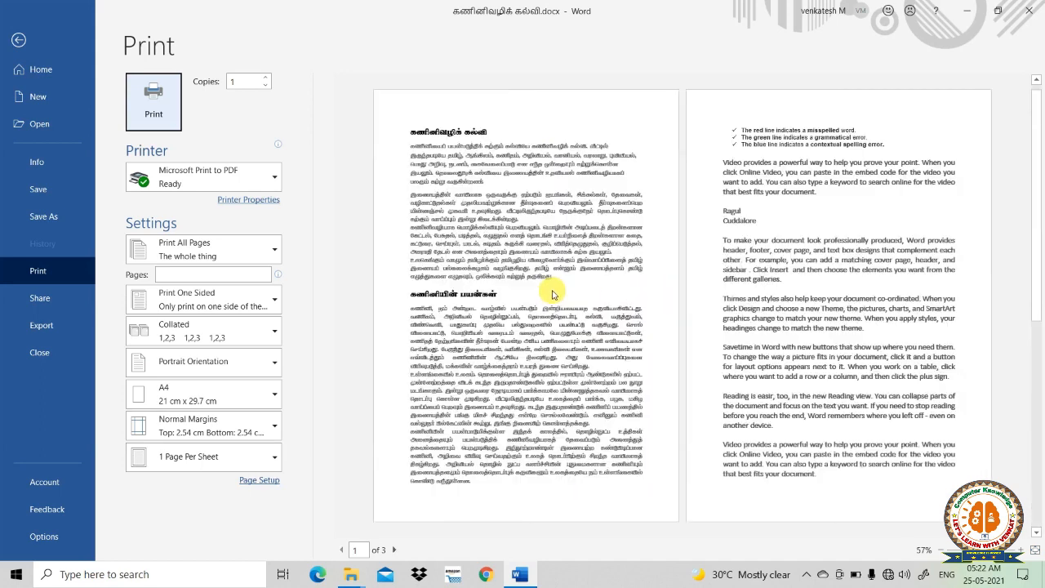
left_click(63, 47)
scroll(424, 311, "up", 2)
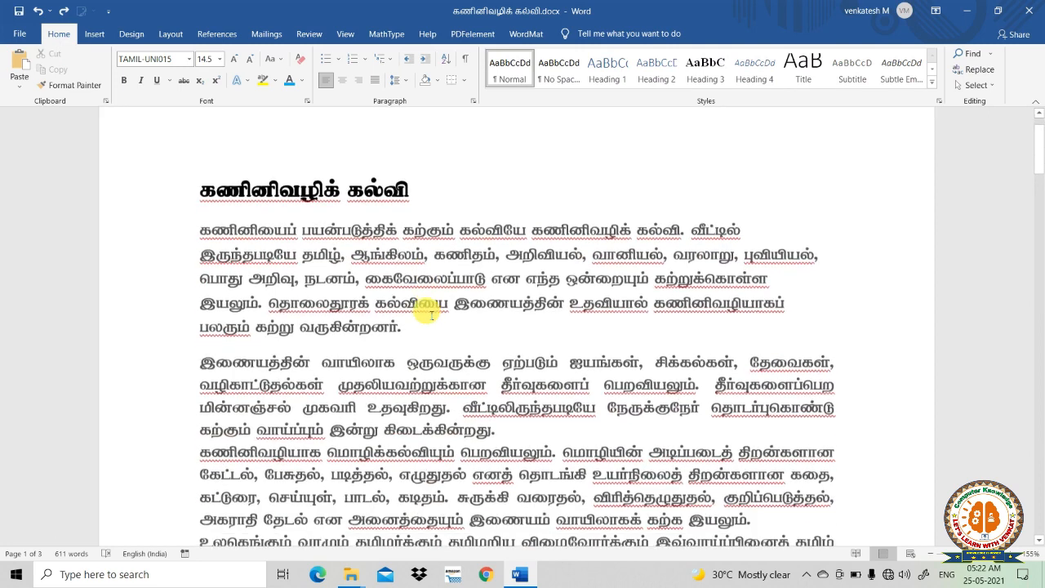
Enable hiding of spelling errors and grammar errors in this document only, and apply the proofing options
left_click(20, 34)
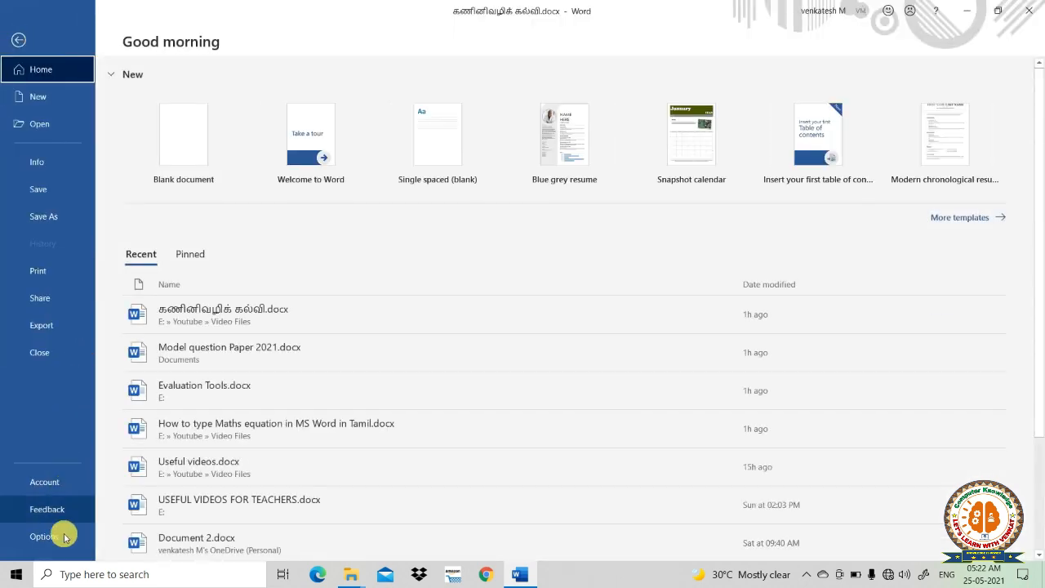
left_click(43, 536)
scroll(373, 359, "down", 5)
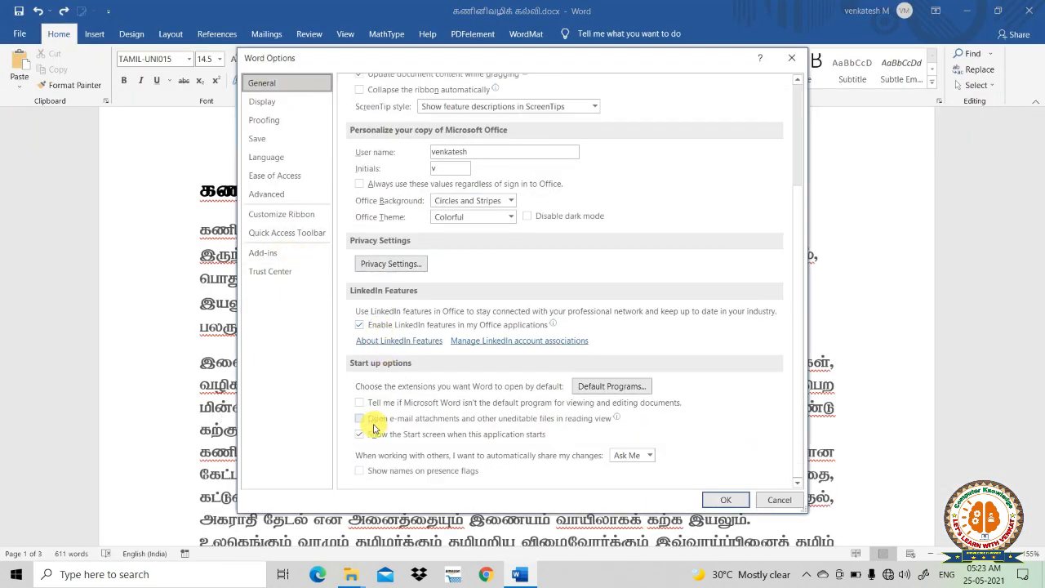
left_click(314, 120)
scroll(430, 381, "down", 2)
left_click(359, 457)
left_click(359, 472)
scroll(383, 343, "up", 1)
scroll(432, 347, "down", 1)
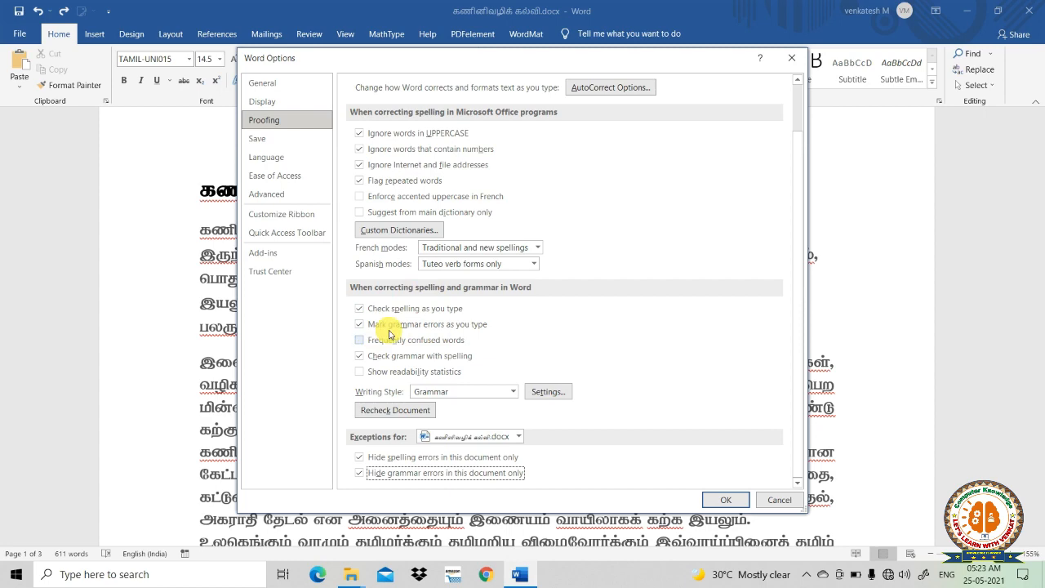
left_click(725, 499)
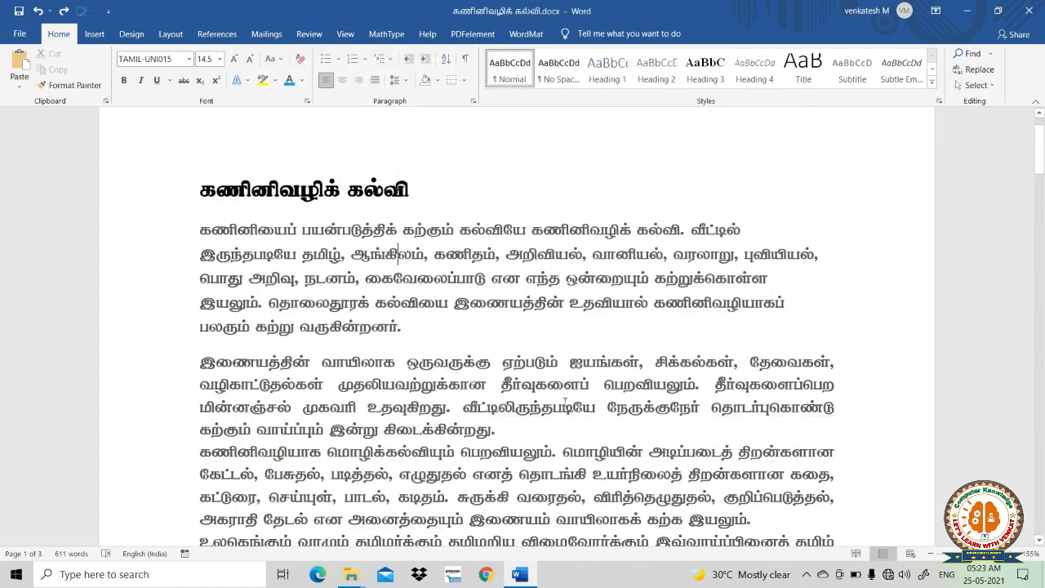
Examine the Tamil heading and paragraphs on the first page for spelling and grammar underlines
scroll(483, 323, "down", 1)
scroll(480, 320, "down", 4)
scroll(478, 318, "up", 4)
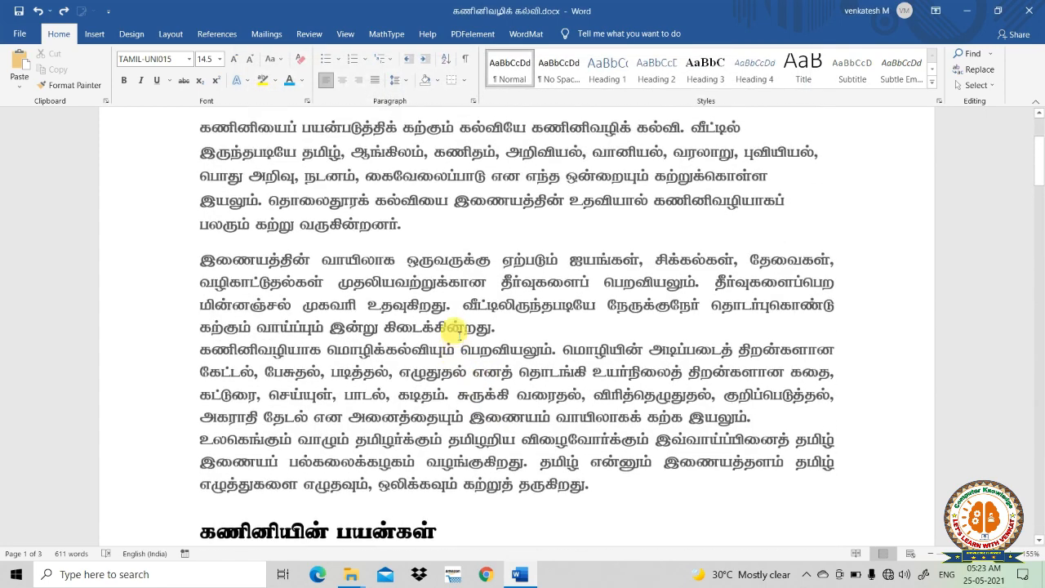
scroll(469, 309, "down", 4)
scroll(467, 299, "up", 3)
scroll(430, 310, "up", 2)
scroll(431, 319, "down", 1)
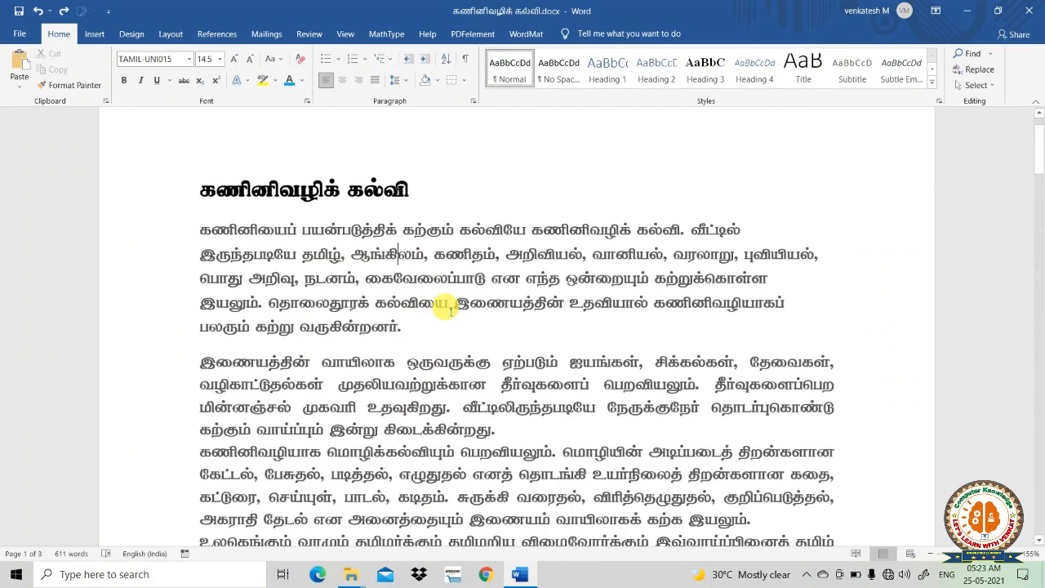
scroll(432, 302, "down", 3)
scroll(416, 301, "up", 2)
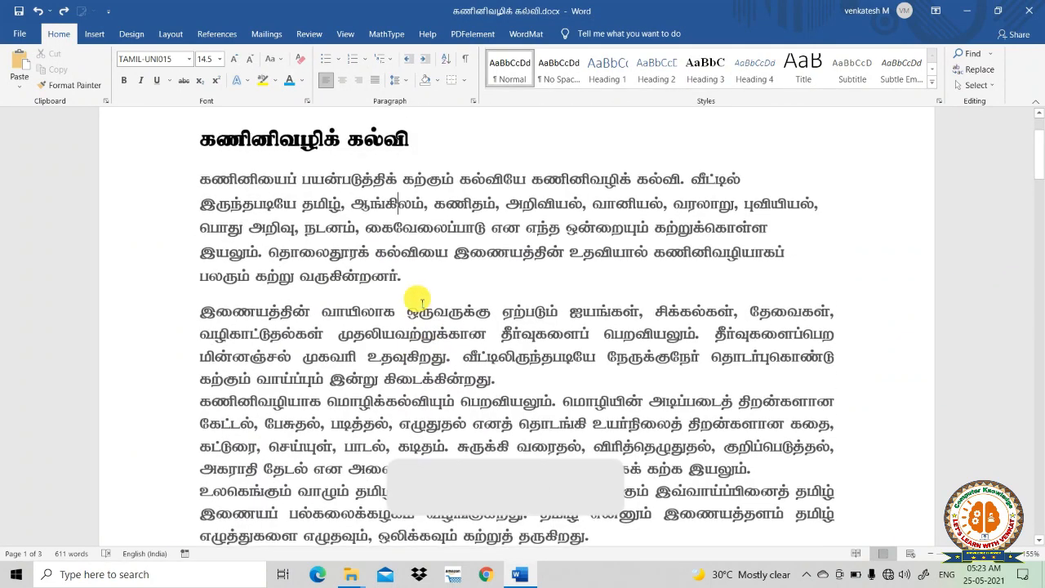